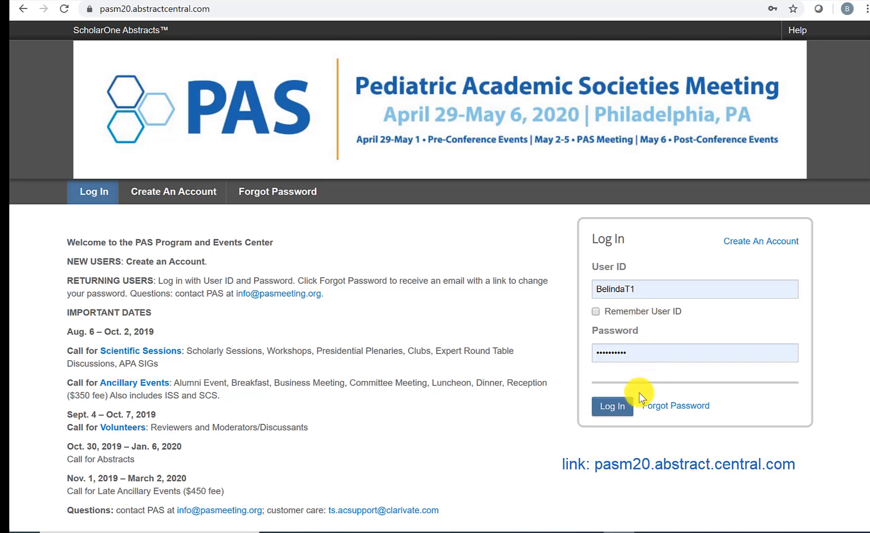
Step: Sign in and create a new proposal from the Session Proposal area
{"action": "left_click", "coordinate": [616, 409]}
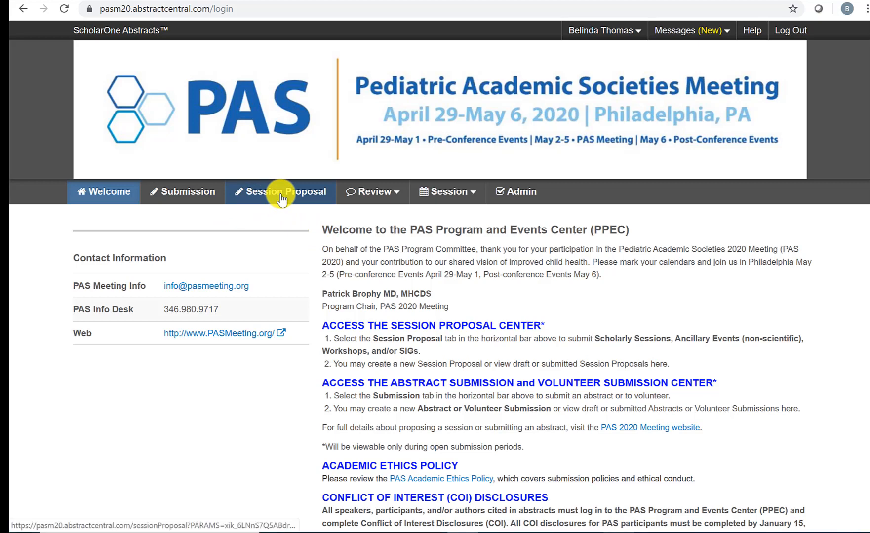
{"action": "left_click", "coordinate": [281, 196]}
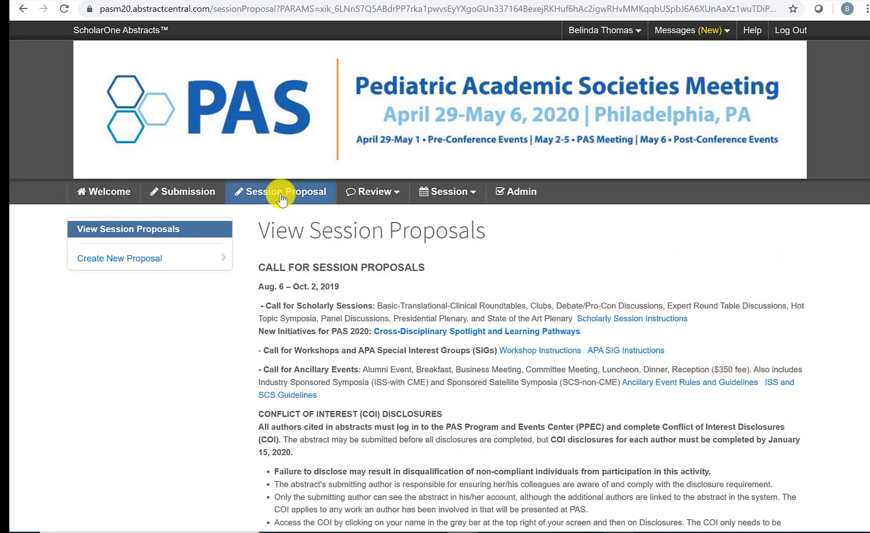
{"action": "scroll", "coordinate": [382, 295], "scroll_direction": "down", "scroll_amount": 1}
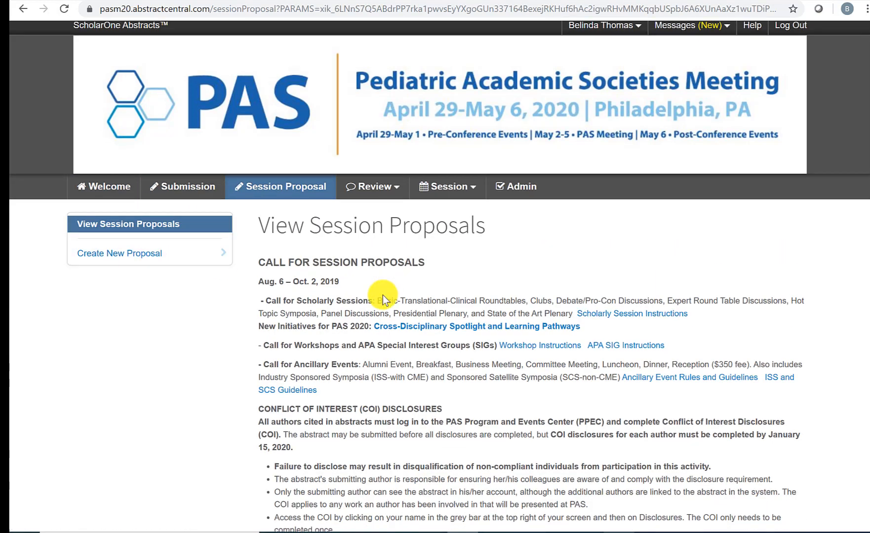
{"action": "left_click", "coordinate": [126, 213]}
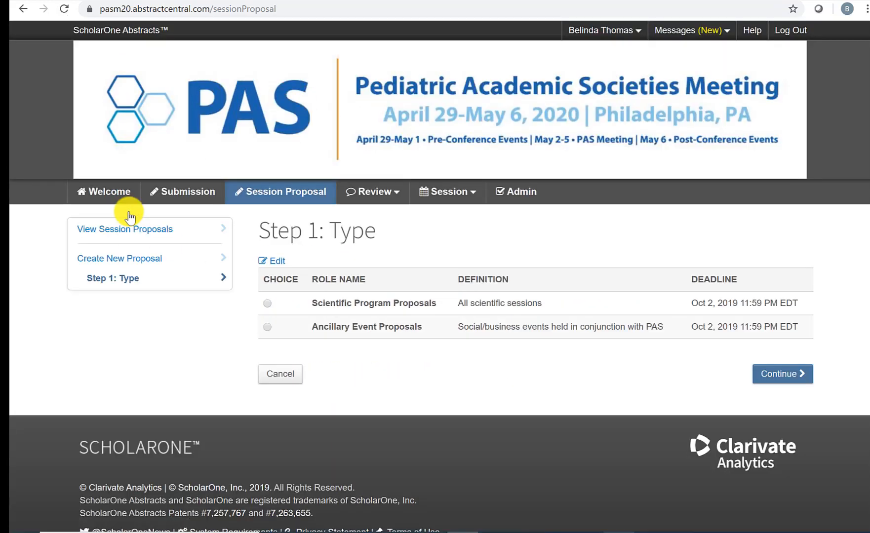
Step: Choose Scientific Program Proposals as the proposal type and confirm the choice
{"action": "left_click", "coordinate": [268, 304]}
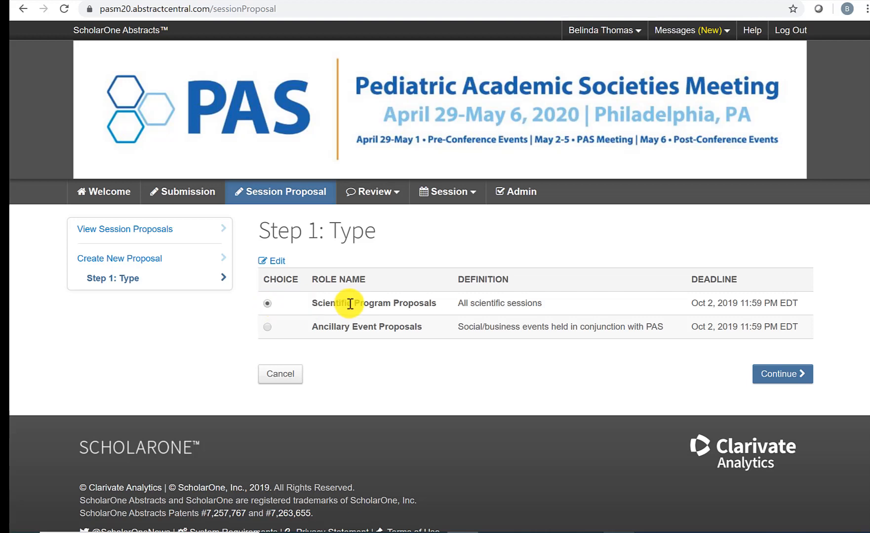
{"action": "left_click", "coordinate": [785, 381]}
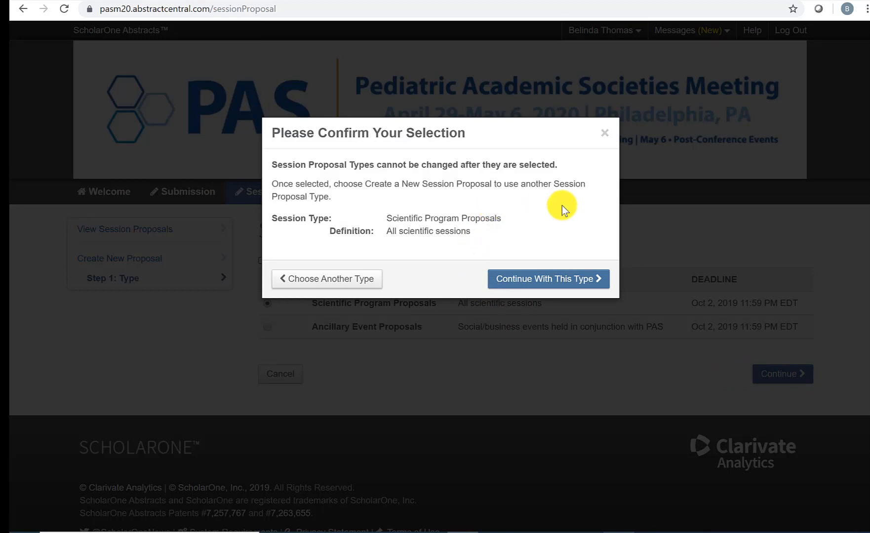
{"action": "left_click", "coordinate": [548, 286]}
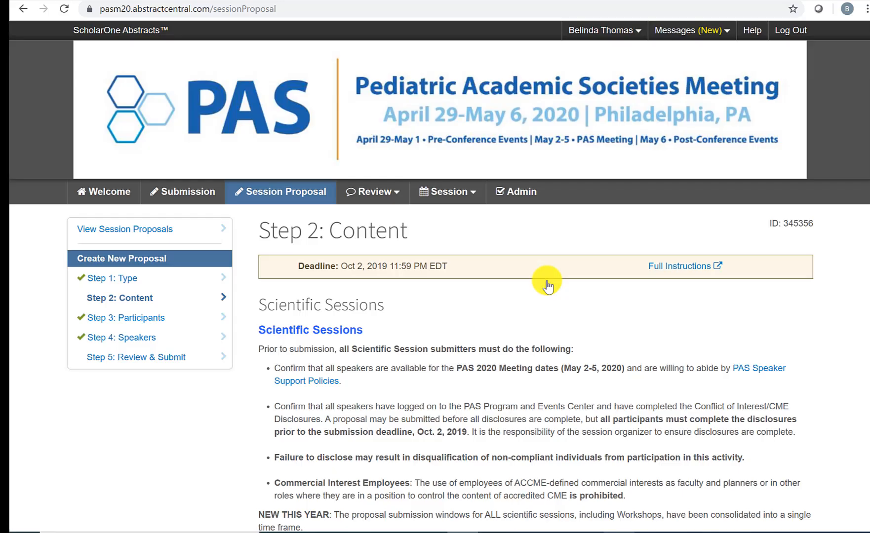
Step: Under Details, pick Hot Topic Symposia from the Session Role Name list
{"action": "scroll", "coordinate": [548, 285], "scroll_direction": "down", "scroll_amount": 4}
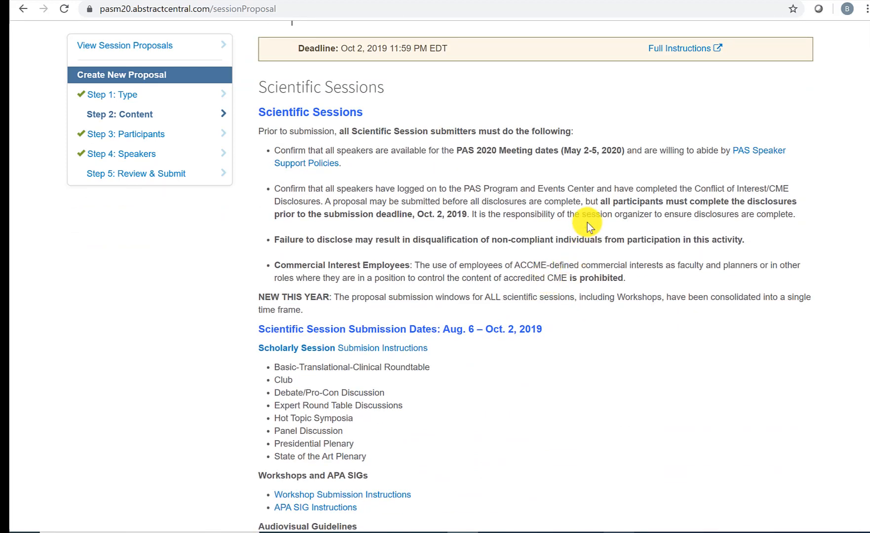
{"action": "scroll", "coordinate": [588, 223], "scroll_direction": "down", "scroll_amount": 1}
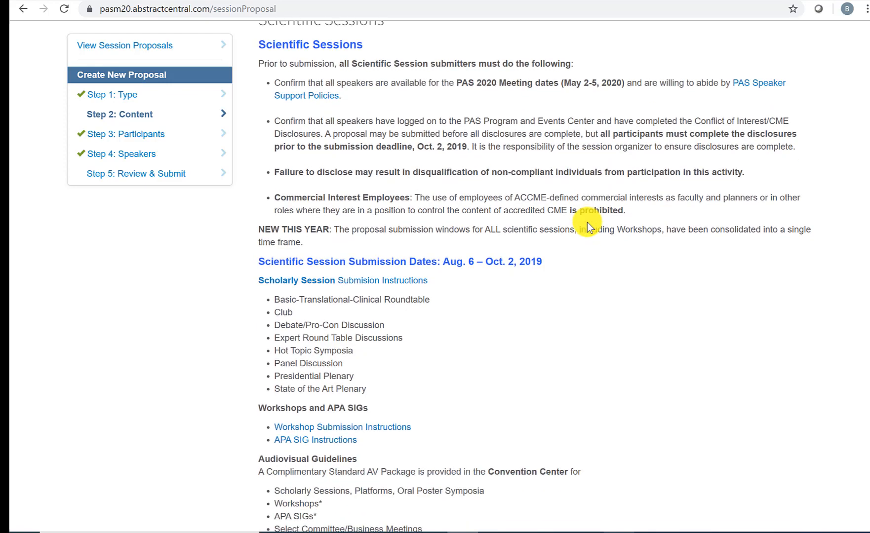
{"action": "scroll", "coordinate": [587, 222], "scroll_direction": "down", "scroll_amount": 7}
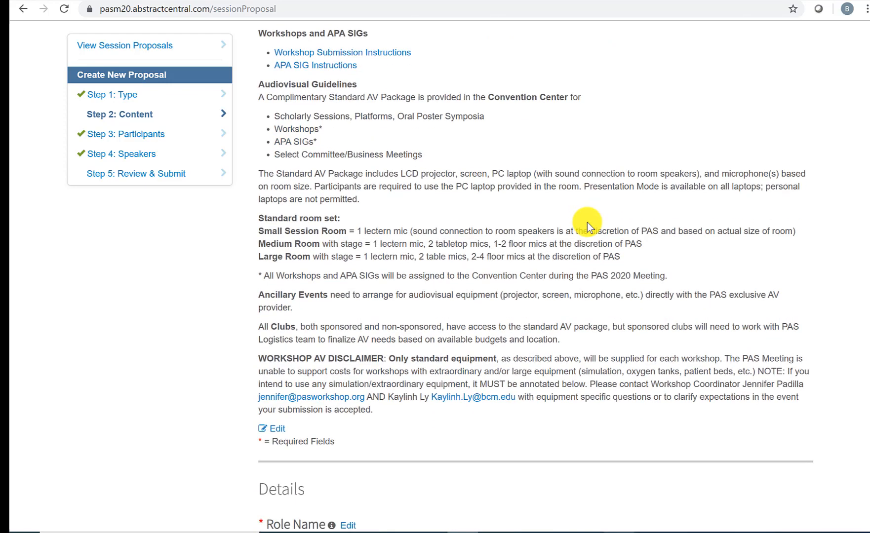
{"action": "scroll", "coordinate": [587, 222], "scroll_direction": "down", "scroll_amount": 6}
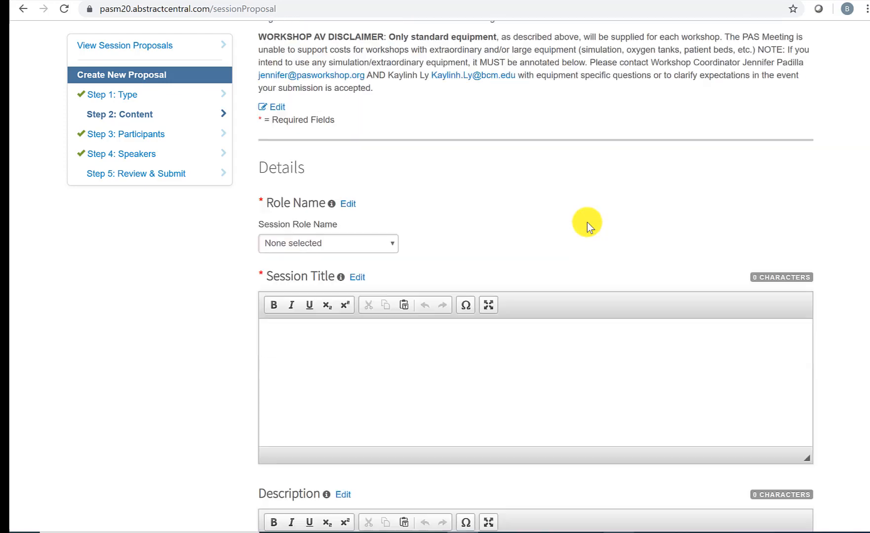
{"action": "scroll", "coordinate": [587, 223], "scroll_direction": "down", "scroll_amount": 1}
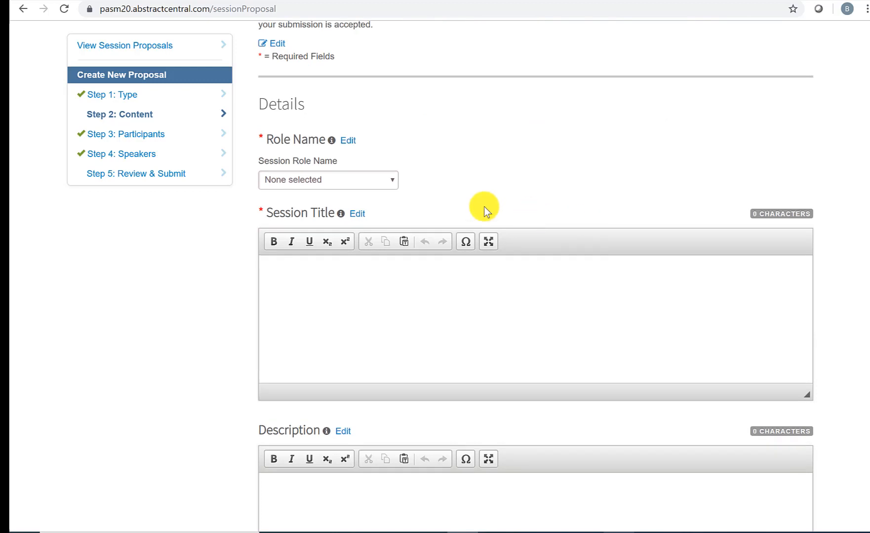
{"action": "left_click", "coordinate": [363, 180]}
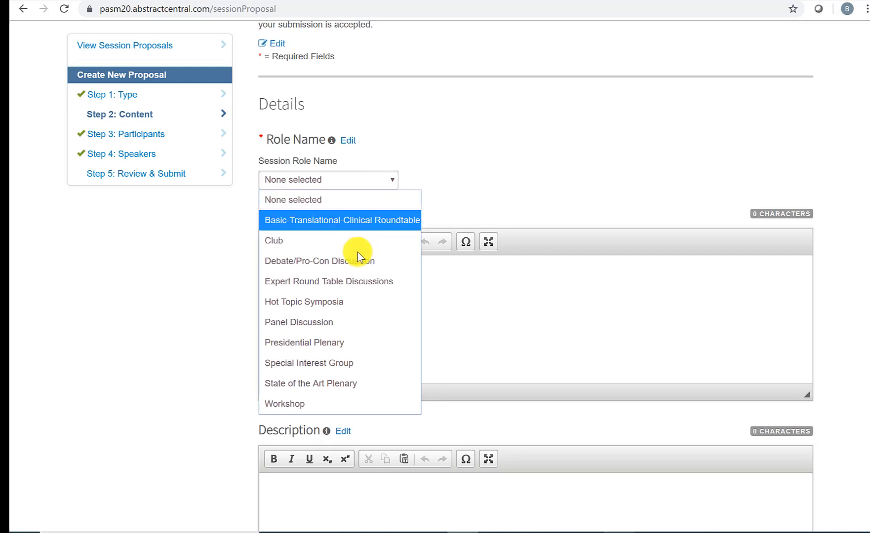
{"action": "left_click", "coordinate": [359, 303]}
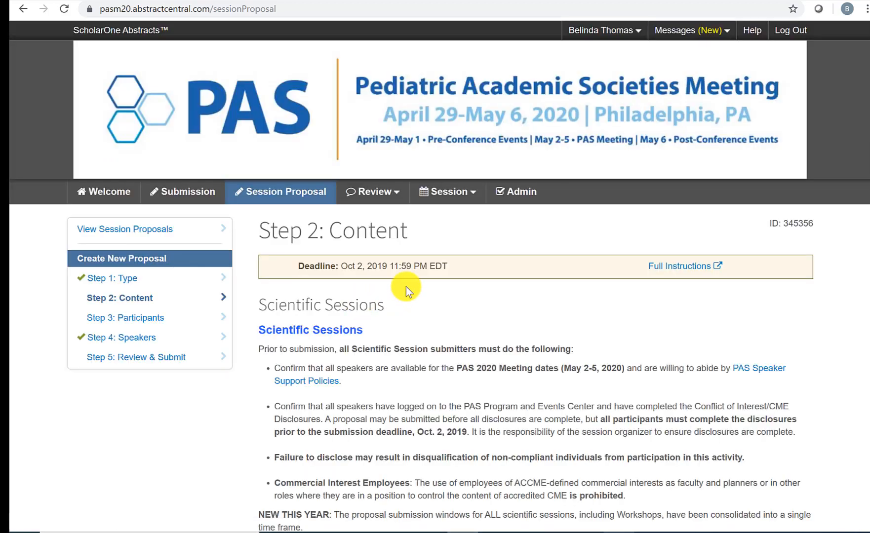
Step: Enter 'Session Title' as the session title
{"action": "scroll", "coordinate": [406, 289], "scroll_direction": "down", "scroll_amount": 8}
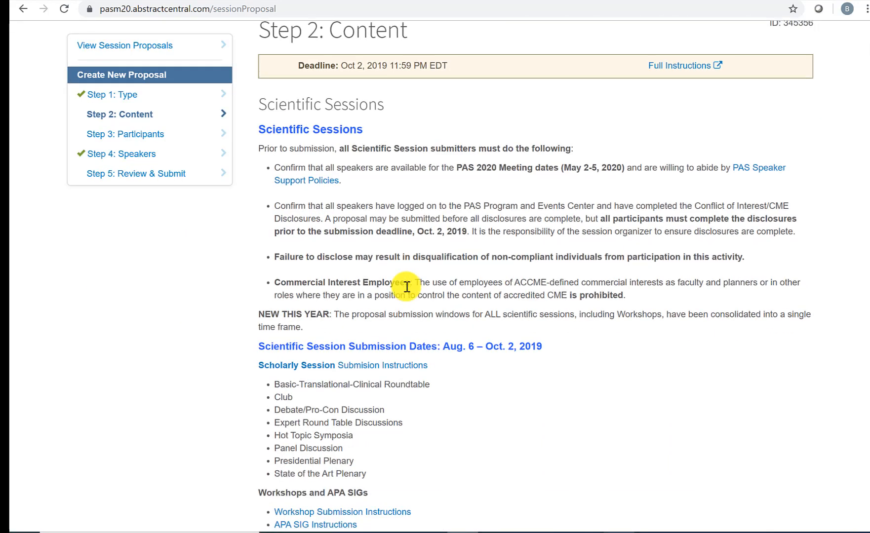
{"action": "scroll", "coordinate": [407, 287], "scroll_direction": "down", "scroll_amount": 10}
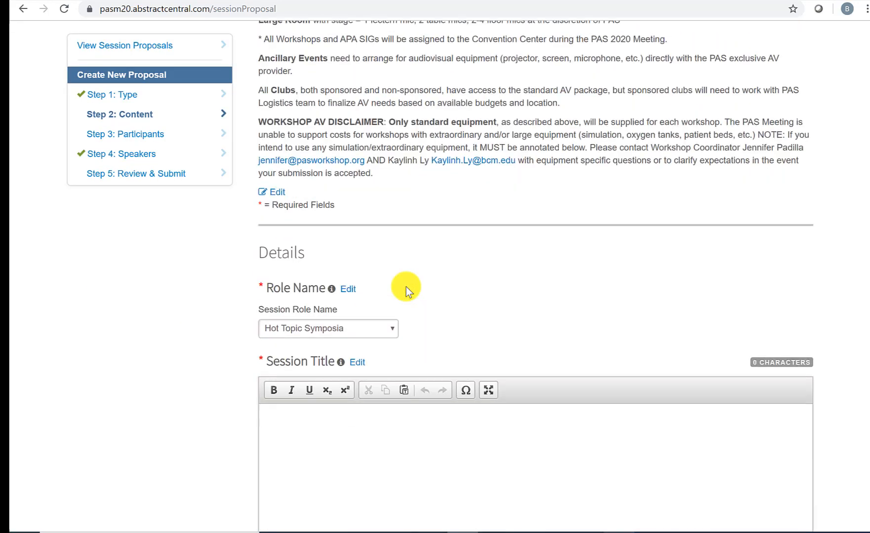
{"action": "scroll", "coordinate": [406, 287], "scroll_direction": "down", "scroll_amount": 3}
{"action": "left_click", "coordinate": [406, 287]}
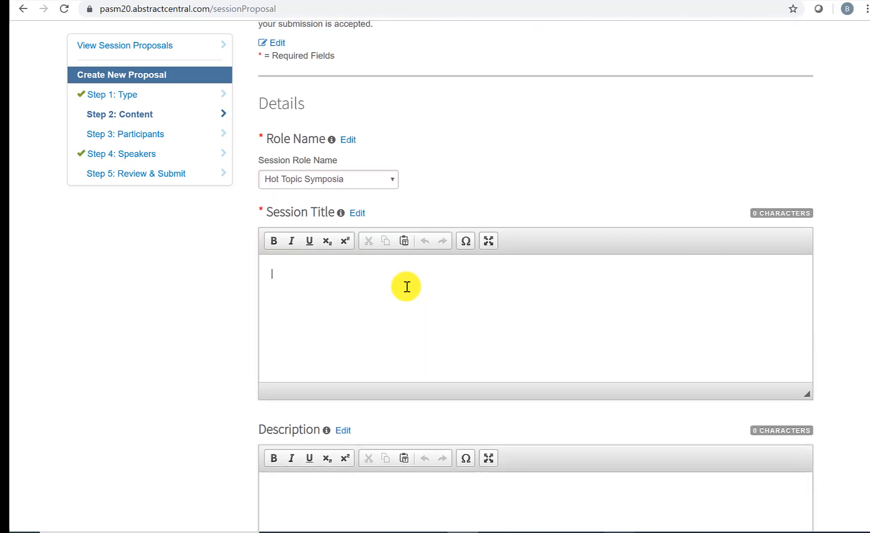
{"action": "type", "text": "Session Title"}
Step: Paste the Lorem ipsum placeholder text into Description and Objectives
{"action": "scroll", "coordinate": [404, 287], "scroll_direction": "down", "scroll_amount": 3}
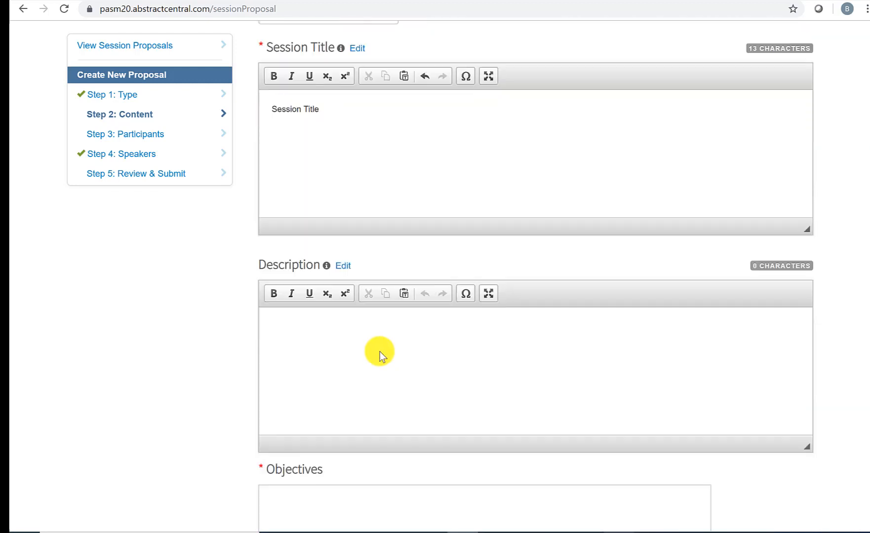
{"action": "left_click", "coordinate": [377, 363]}
{"action": "type", "text": "Lorem ipsum dolor sit amet, consectetur adipiscing elit. Mauris id dictum elit. Quisque hendrerit magna at dolor gravida blandit. Vestibulum in molestie risus, a euismod diam. Cras et sem odio. Donec quis dui nulla. Nulla auctor enim eu justo porta lobortis. Nulla fermentum finibus urna. Curabitur elit est, auctor non orci id, pharetra semper est."}
{"action": "scroll", "coordinate": [374, 364], "scroll_direction": "down", "scroll_amount": 4}
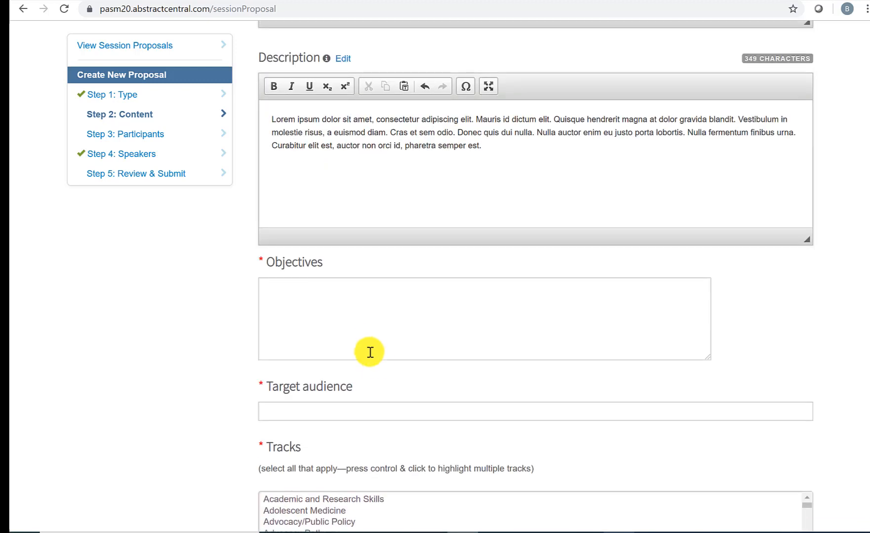
{"action": "left_click", "coordinate": [368, 336]}
{"action": "type", "text": "Lorem ipsum dolor sit amet, consectetur adipiscing elit. Mauris id dictum elit. Quisque hendrerit magna at dolor gravida blandit. Vestibulum in molestie risus, a euismod diam. Cras et sem odio. Donec quis dui nulla. Nulla auctor enim eu justo porta lobortis. Nulla fermentum finibus urna. Curabitur elit est, auctor non orci id, pharetra semper est."}
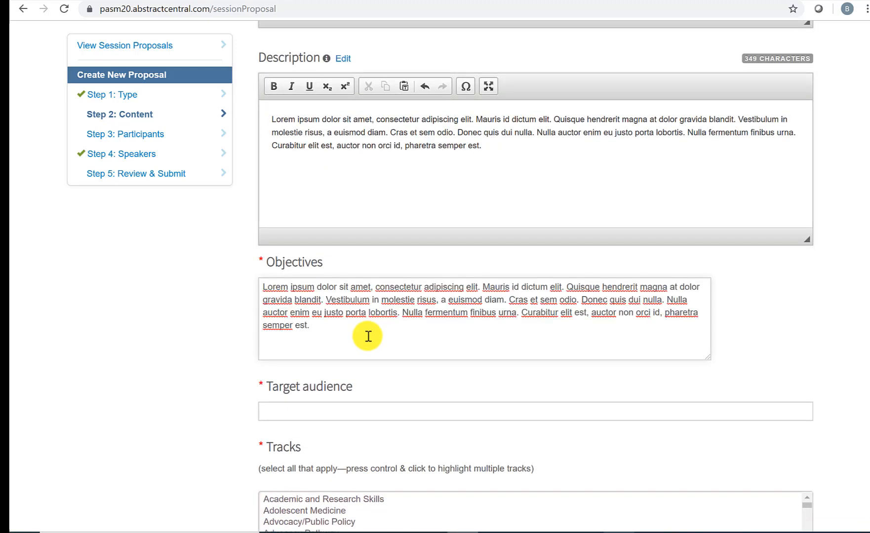
Step: Begin typing 'target audience' in the Target audience field
{"action": "scroll", "coordinate": [368, 337], "scroll_direction": "down", "scroll_amount": 4}
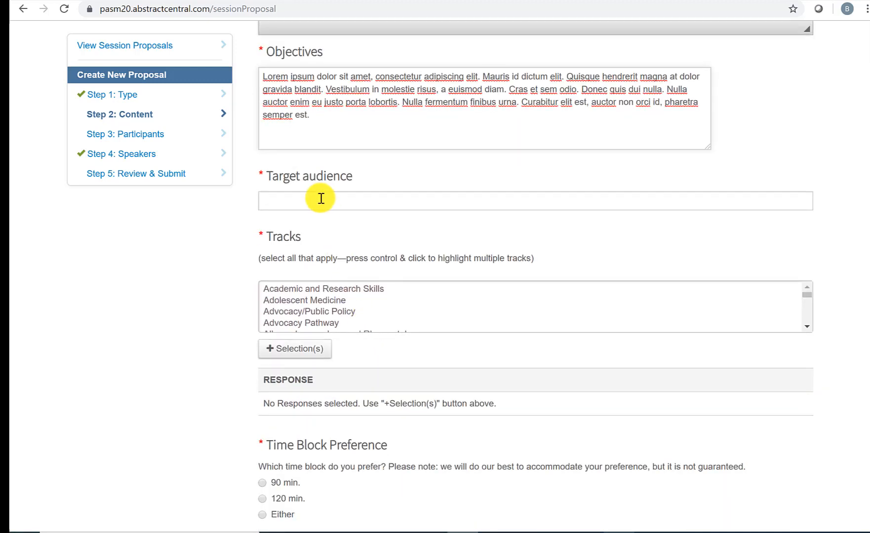
{"action": "left_click", "coordinate": [319, 198]}
{"action": "type", "text": "target aud"}
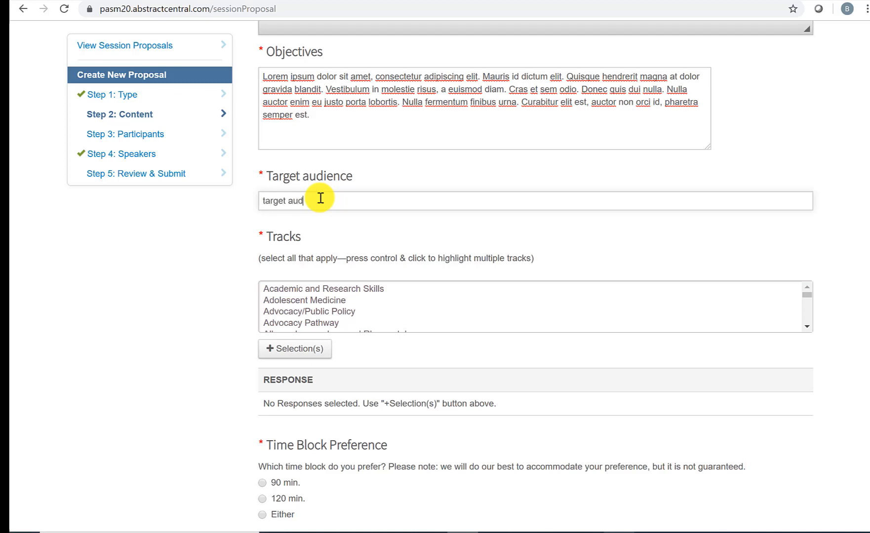
{"action": "key", "text": "BackSpace"}
Step: Finish 'target audience', then add Well Newborn and Adolescent Medicine as tracks
{"action": "type", "text": "dience"}
{"action": "scroll", "coordinate": [570, 245], "scroll_direction": "down", "scroll_amount": 1}
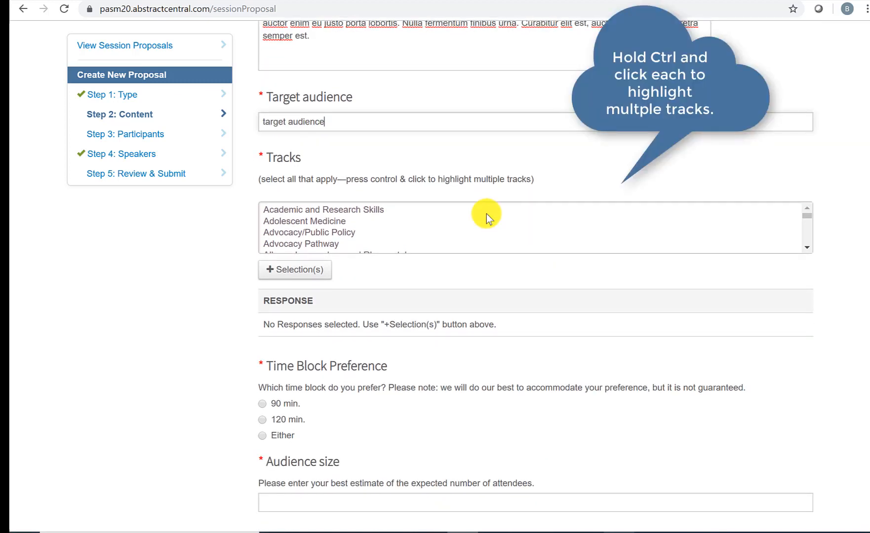
{"action": "scroll", "coordinate": [810, 246], "scroll_direction": "down", "scroll_amount": 5}
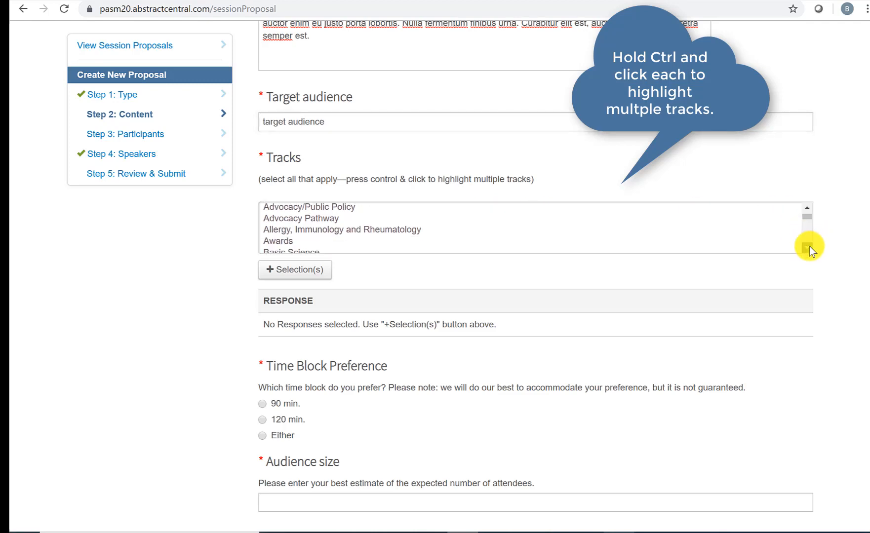
{"action": "scroll", "coordinate": [809, 246], "scroll_direction": "down", "scroll_amount": 5}
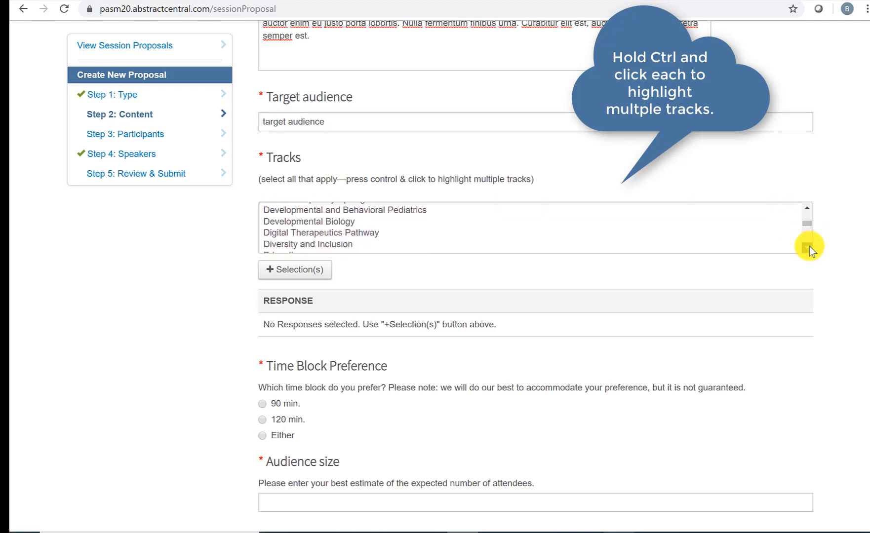
{"action": "scroll", "coordinate": [809, 246], "scroll_direction": "down", "scroll_amount": 5}
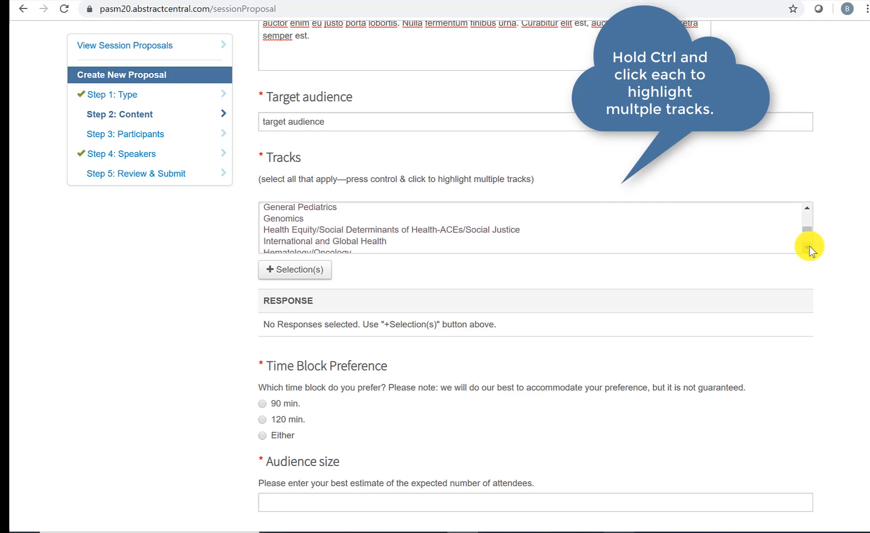
{"action": "scroll", "coordinate": [809, 246], "scroll_direction": "down", "scroll_amount": 5}
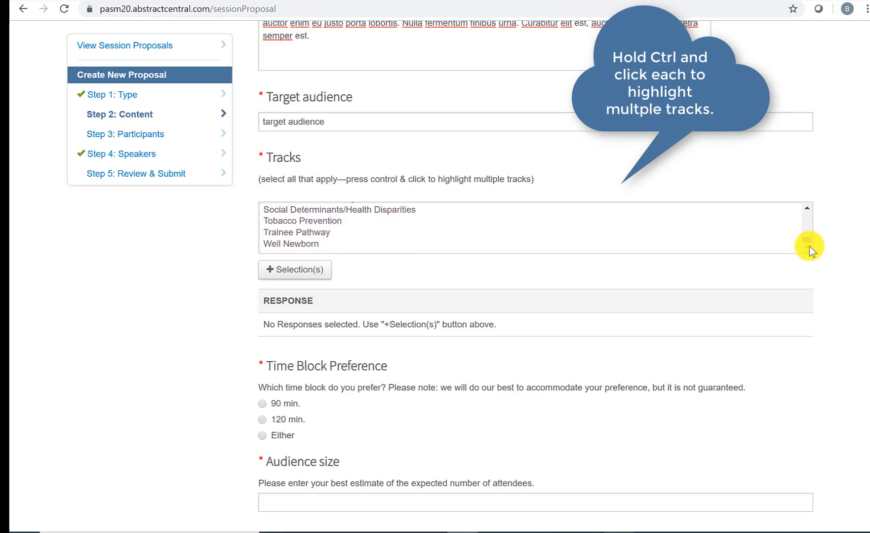
{"action": "left_click", "coordinate": [310, 244]}
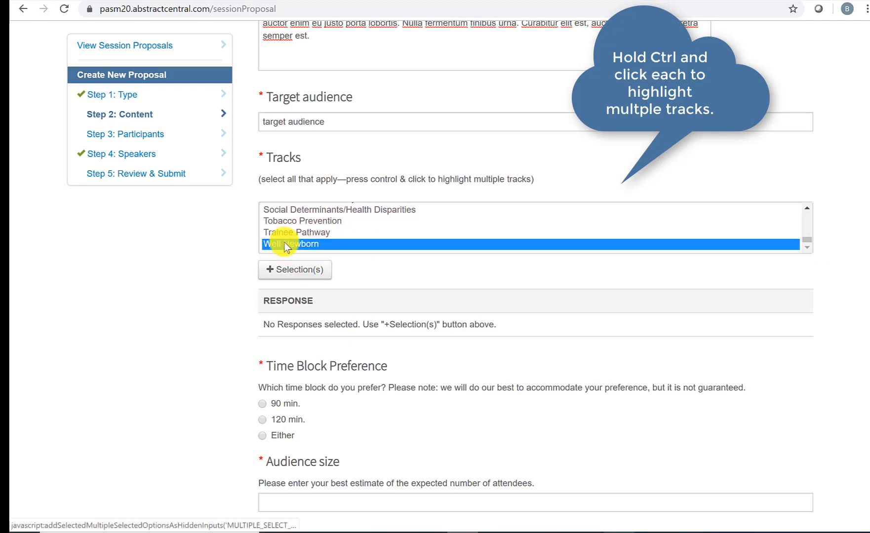
{"action": "left_click", "coordinate": [296, 275]}
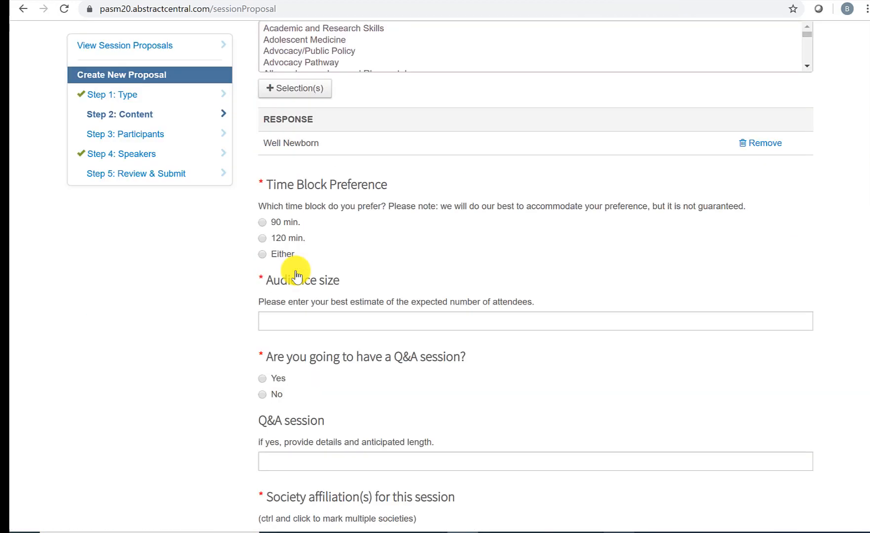
{"action": "left_click", "coordinate": [290, 40]}
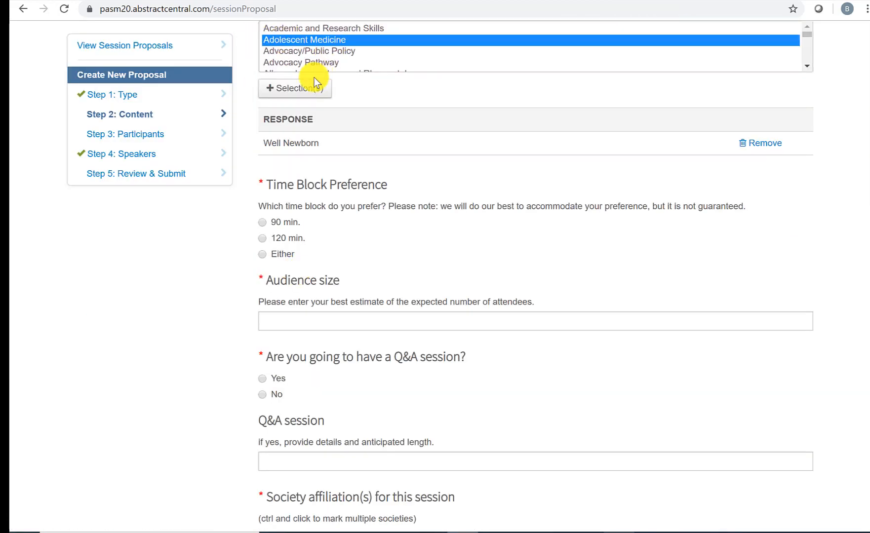
{"action": "left_click", "coordinate": [306, 91]}
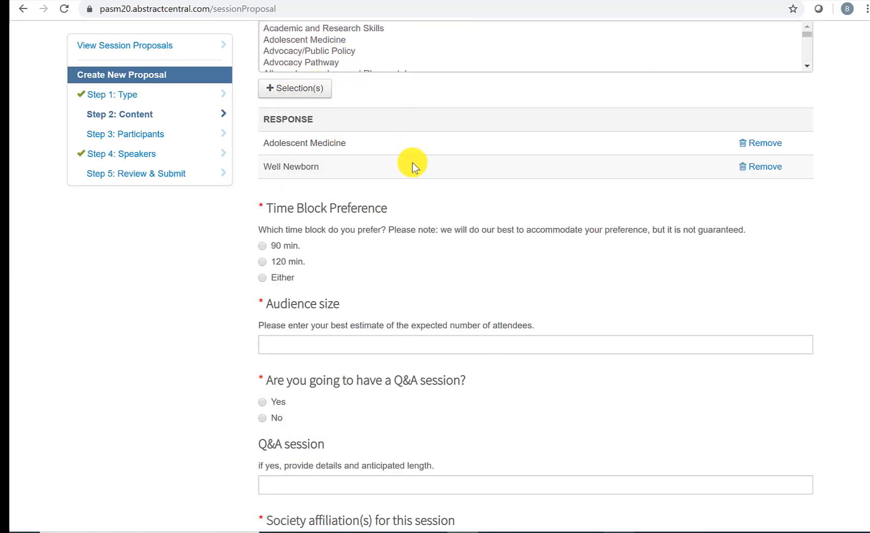
{"action": "scroll", "coordinate": [413, 165], "scroll_direction": "down", "scroll_amount": 2}
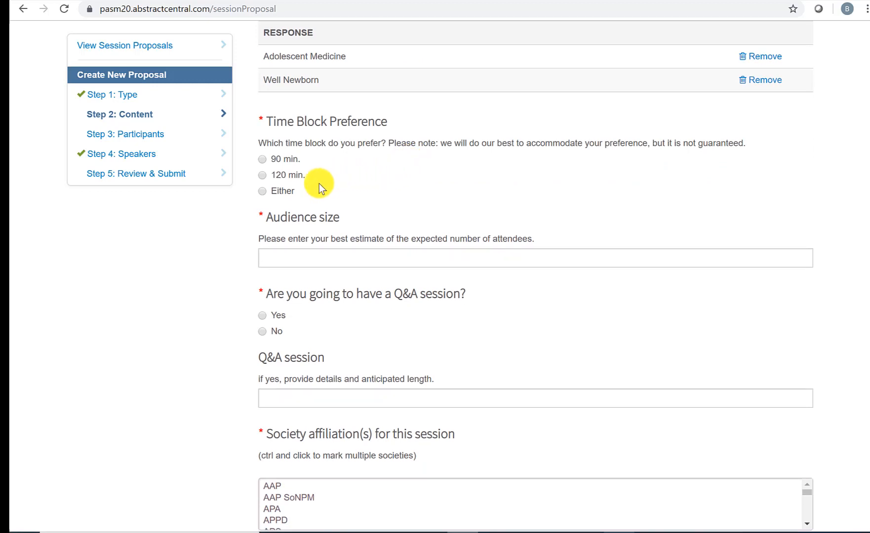
Step: Set audience size to 120 and a Yes Q&A session lasting '50 minutes'
{"action": "scroll", "coordinate": [424, 190], "scroll_direction": "down", "scroll_amount": 3}
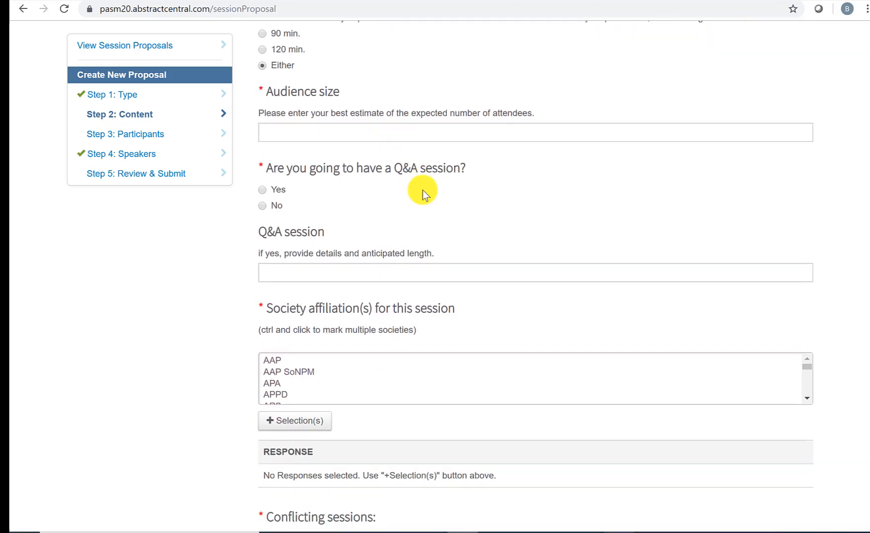
{"action": "left_click", "coordinate": [326, 129]}
{"action": "type", "text": "120"}
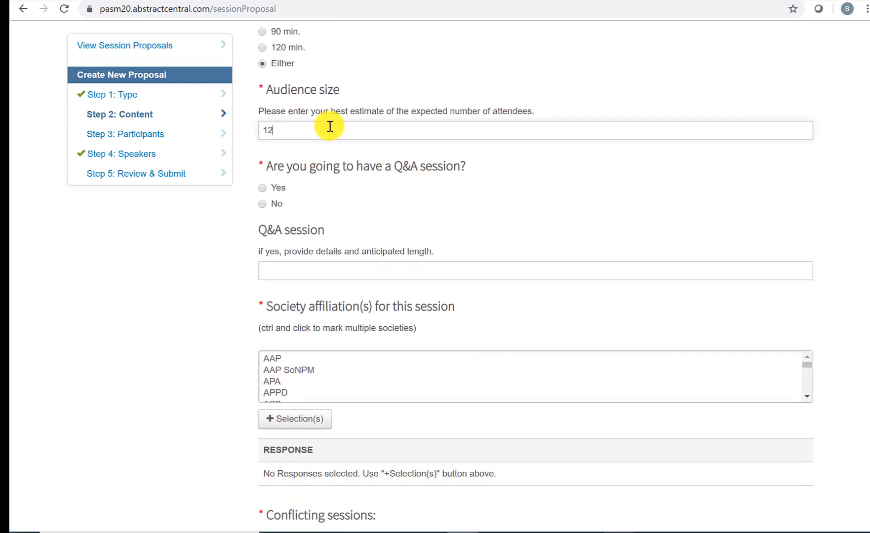
{"action": "left_click", "coordinate": [264, 190]}
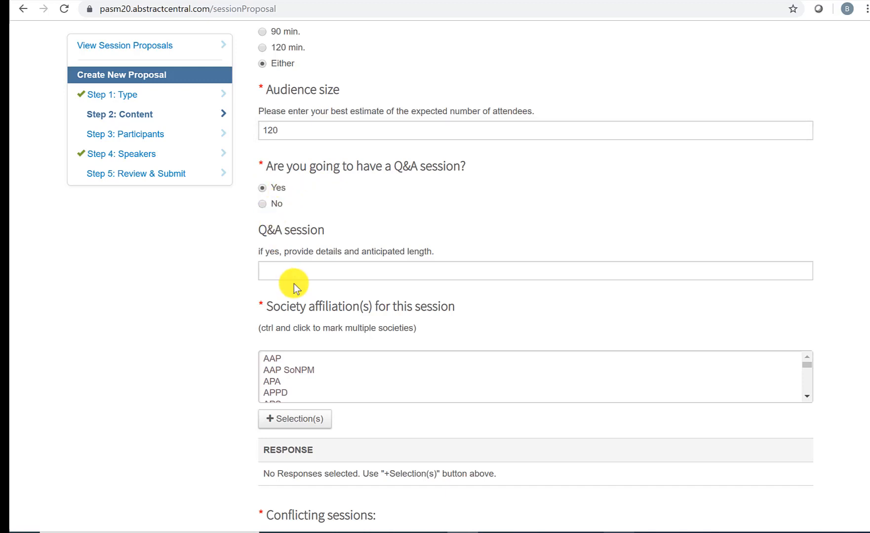
{"action": "left_click", "coordinate": [301, 269]}
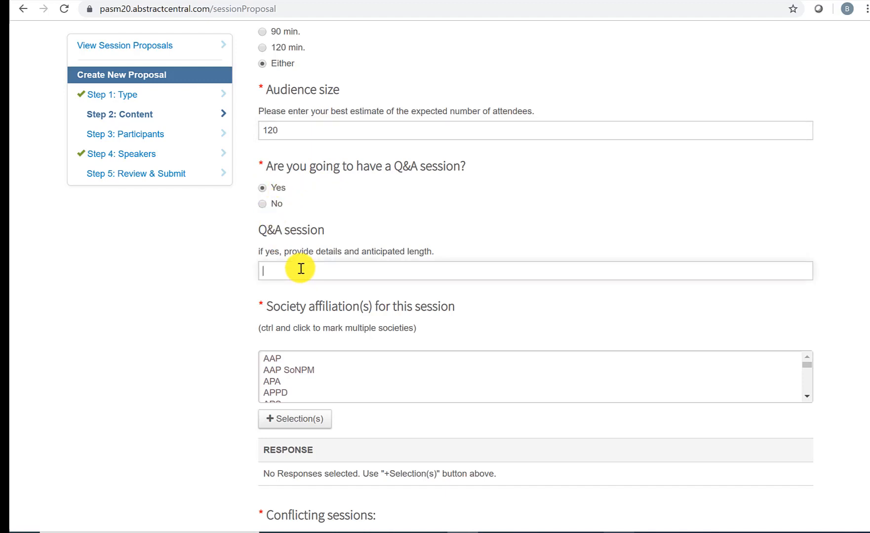
{"action": "type", "text": "50 minutes"}
Step: Add AAP as a society affiliation
{"action": "scroll", "coordinate": [300, 269], "scroll_direction": "down", "scroll_amount": 2}
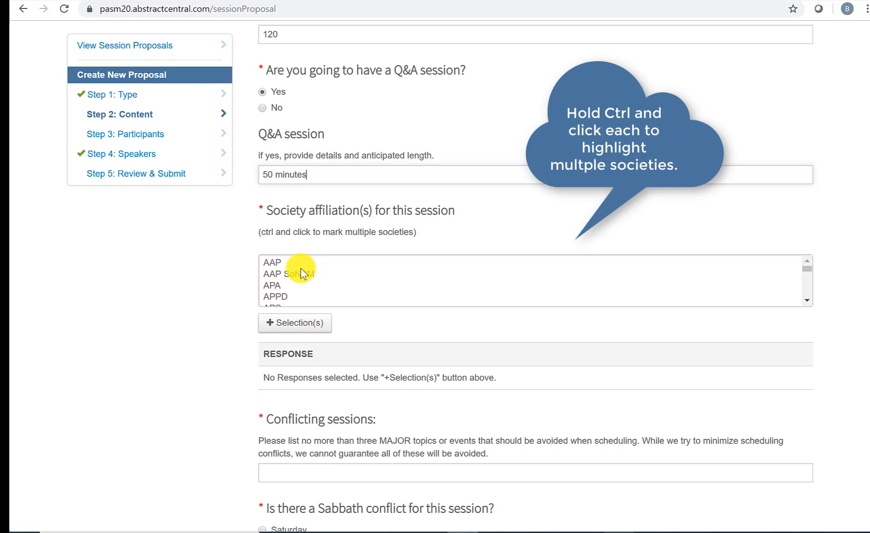
{"action": "left_click", "coordinate": [294, 264]}
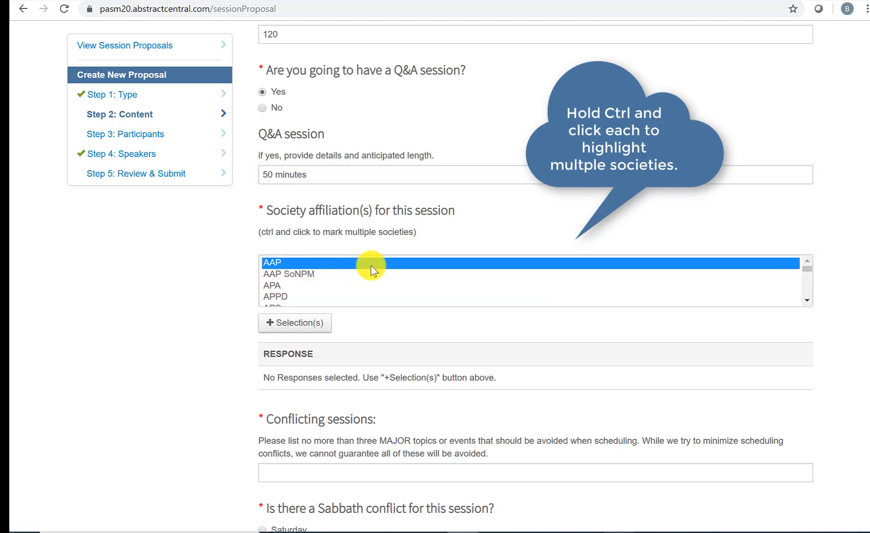
{"action": "left_click", "coordinate": [312, 327]}
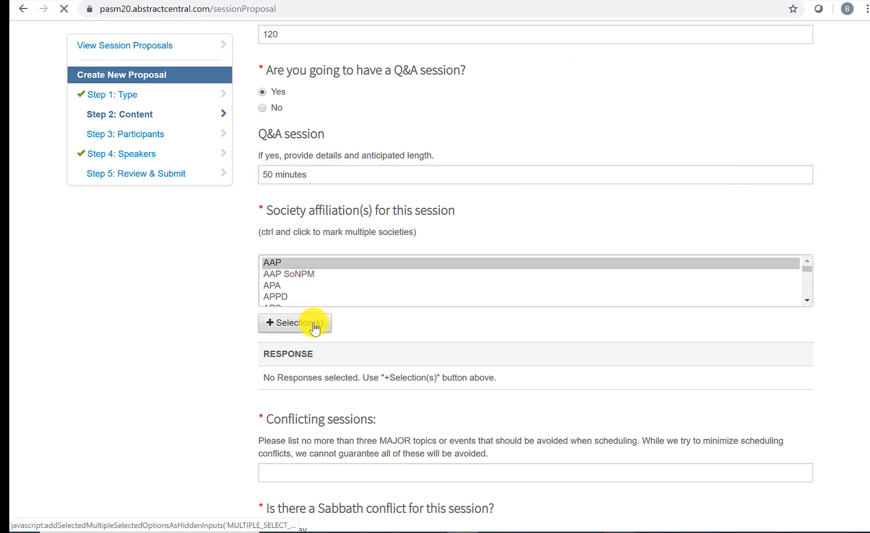
{"action": "scroll", "coordinate": [324, 277], "scroll_direction": "down", "scroll_amount": 8}
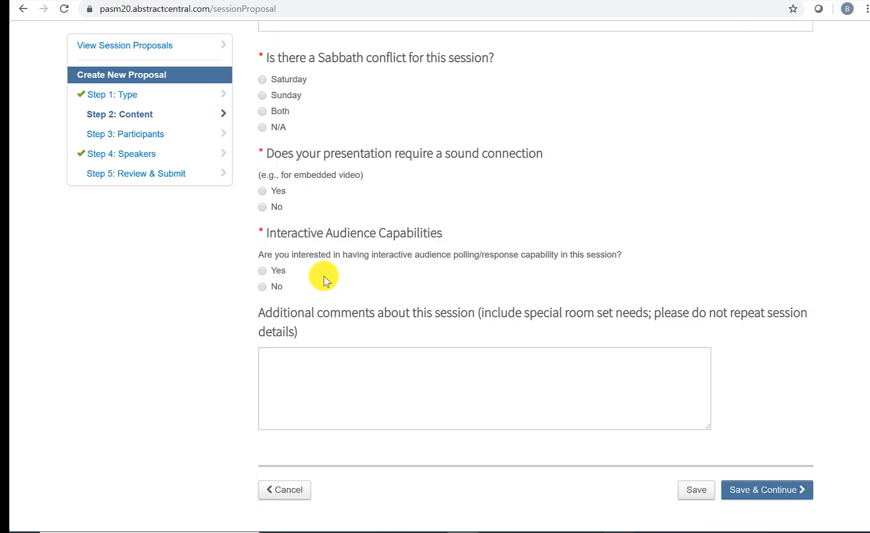
{"action": "scroll", "coordinate": [325, 276], "scroll_direction": "up", "scroll_amount": 12}
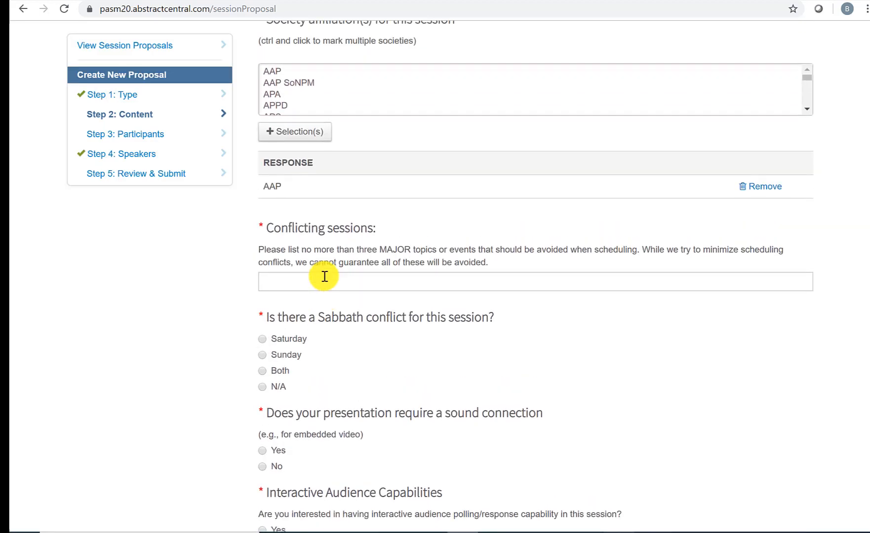
Step: Add APA as a second society affiliation
{"action": "left_click", "coordinate": [273, 254]}
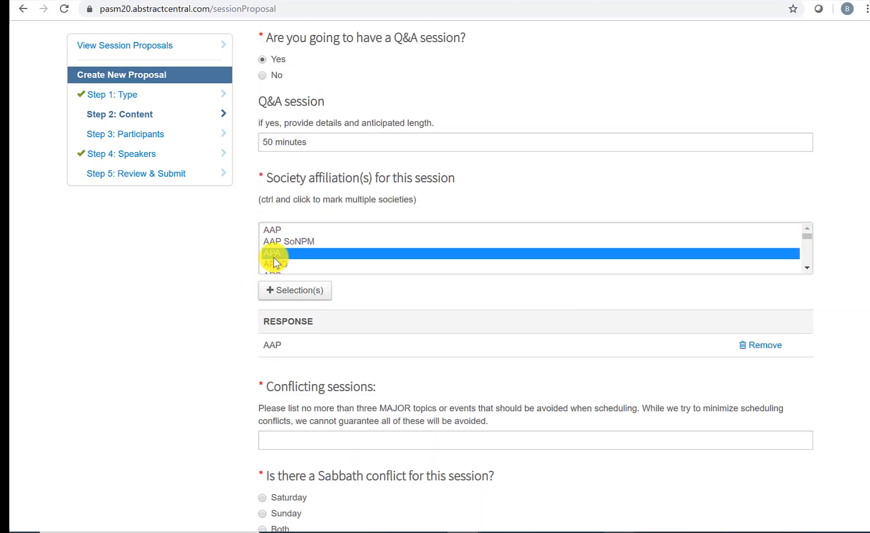
{"action": "left_click", "coordinate": [285, 297]}
{"action": "scroll", "coordinate": [304, 290], "scroll_direction": "down", "scroll_amount": 2}
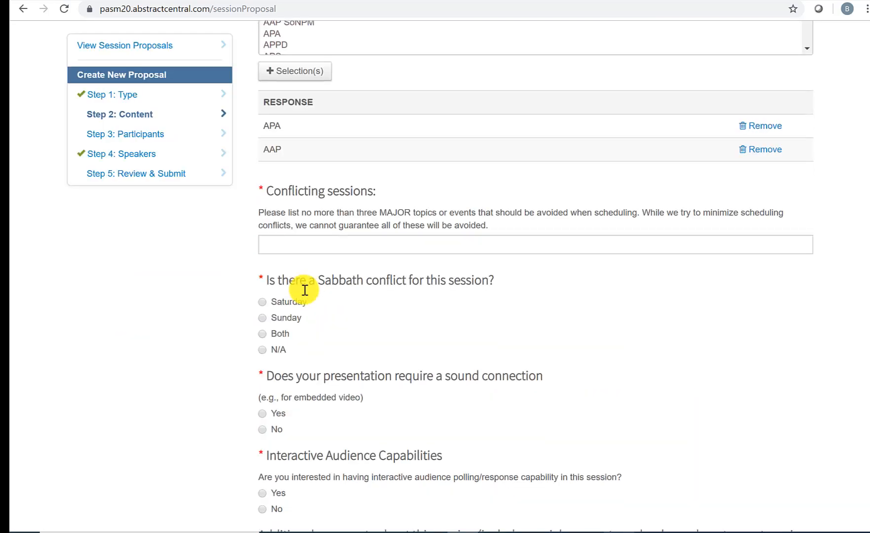
{"action": "scroll", "coordinate": [305, 290], "scroll_direction": "up", "scroll_amount": 2}
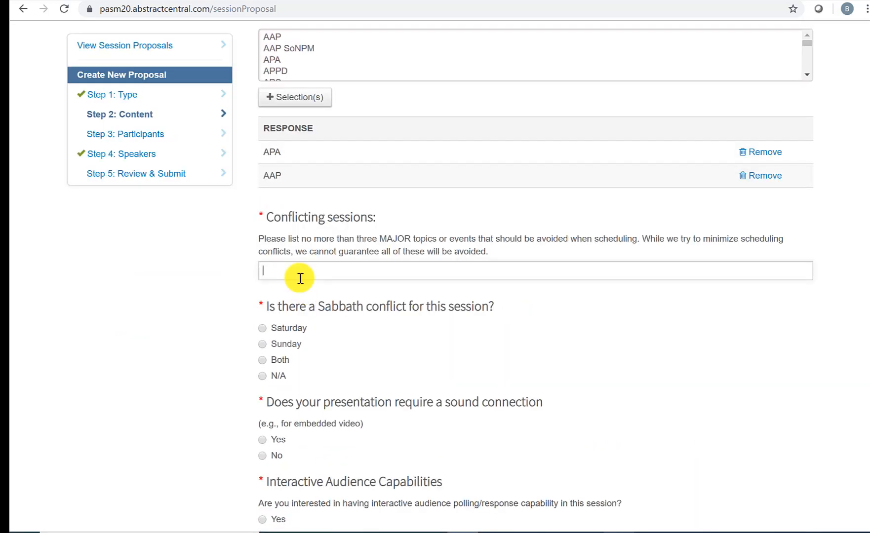
Step: Enter 'no neonatology sessions to conflict' under Conflicting sessions
{"action": "left_click", "coordinate": [301, 278]}
{"action": "type", "text": "no neonatal"}
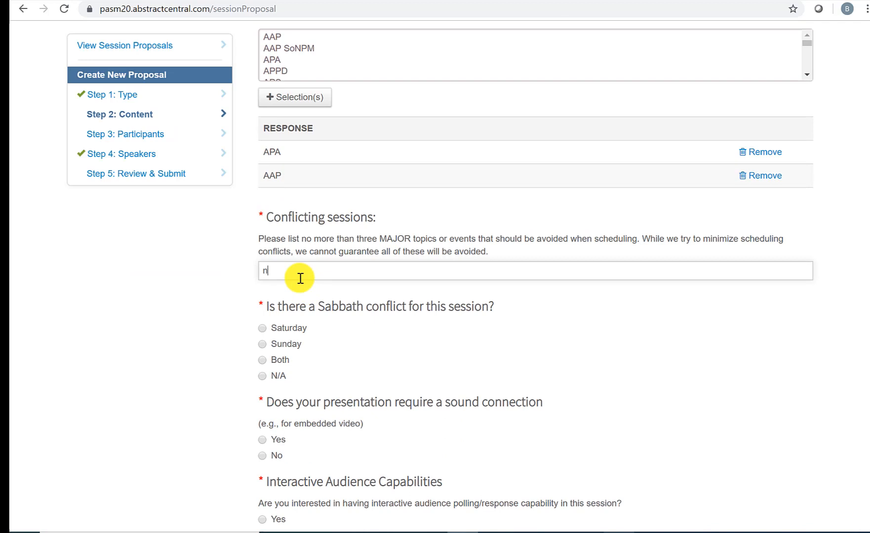
{"action": "key", "text": "BackSpace"}
{"action": "key", "text": "BackSpace"}
{"action": "key", "text": "BackSpace"}
{"action": "type", "text": "ology sessions to conflict"}
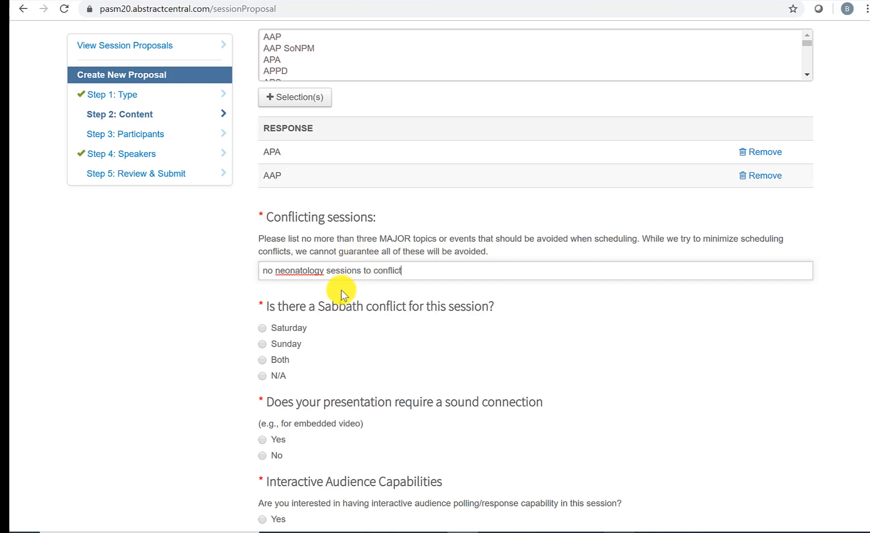
Step: Set Sabbath conflict to Sunday, sound connection Yes and interactive polling No
{"action": "scroll", "coordinate": [338, 301], "scroll_direction": "down", "scroll_amount": 2}
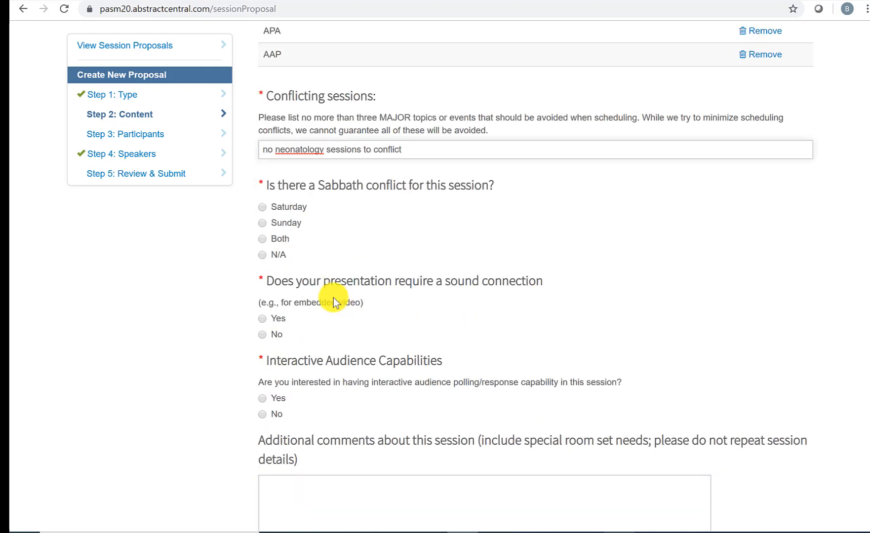
{"action": "left_click", "coordinate": [266, 223]}
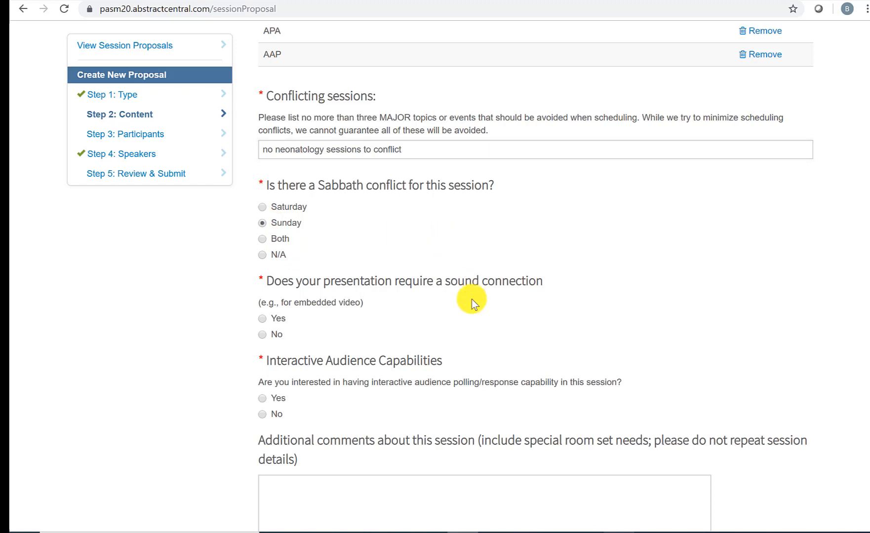
{"action": "scroll", "coordinate": [472, 303], "scroll_direction": "down", "scroll_amount": 2}
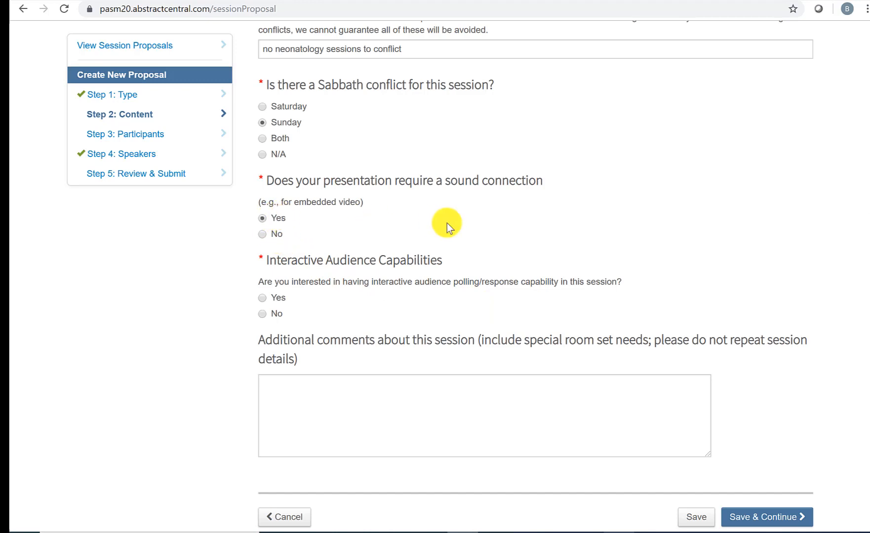
{"action": "scroll", "coordinate": [447, 223], "scroll_direction": "down", "scroll_amount": 2}
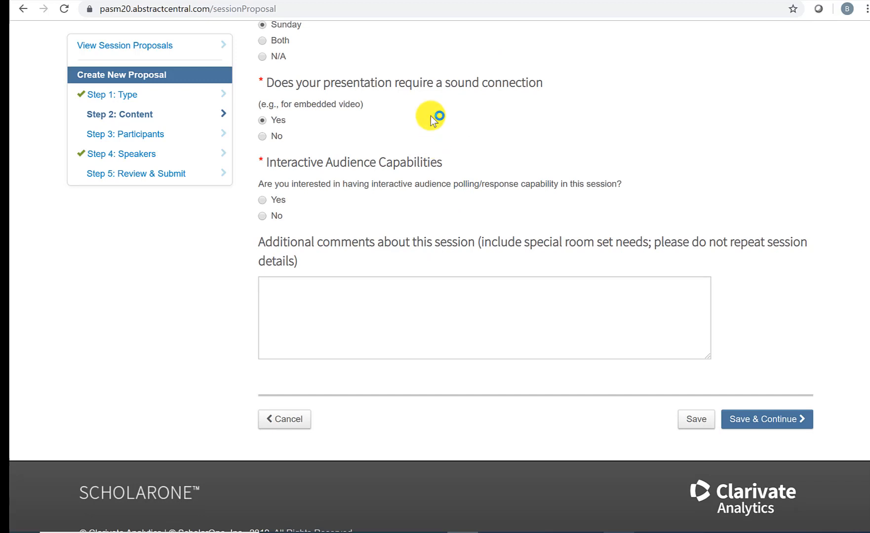
{"action": "scroll", "coordinate": [430, 116], "scroll_direction": "down", "scroll_amount": 1}
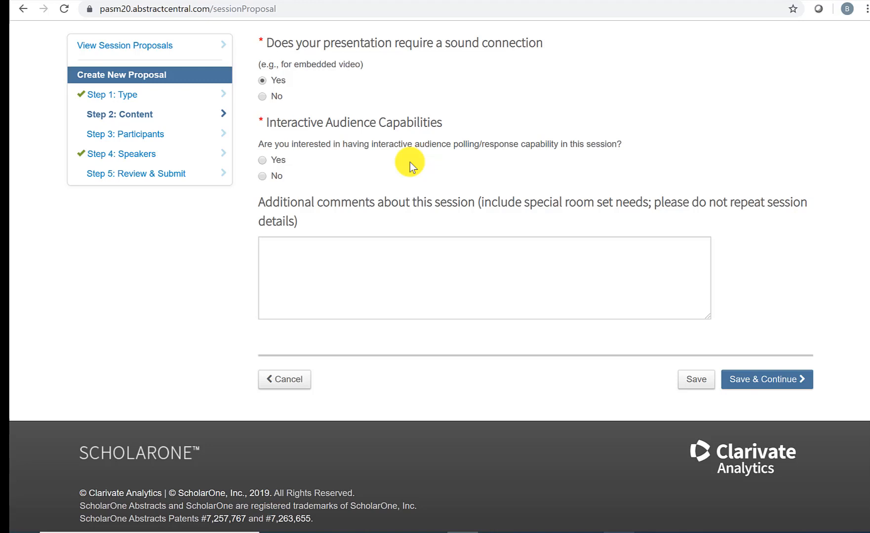
{"action": "left_click", "coordinate": [263, 160]}
{"action": "left_click", "coordinate": [262, 176]}
Step: Paste a Lorem ipsum paragraph into Additional comments and save the Content step
{"action": "left_click", "coordinate": [532, 265]}
{"action": "type", "text": "Lorem ipsum dolor sit amet, consectetur adipiscing elit. Mauris id dictum elit. Quisque hendrerit magna at dolor gravida blandit. Vestibulum in molestie risus, a euismod diam. Cras et sem odio. Donec quis dui nulla. Nulla auctor enim eu justo porta lobortis. Nulla fermentum finibus urna. Curabitur elit est, auctor non orci id, pharetra semper est."}
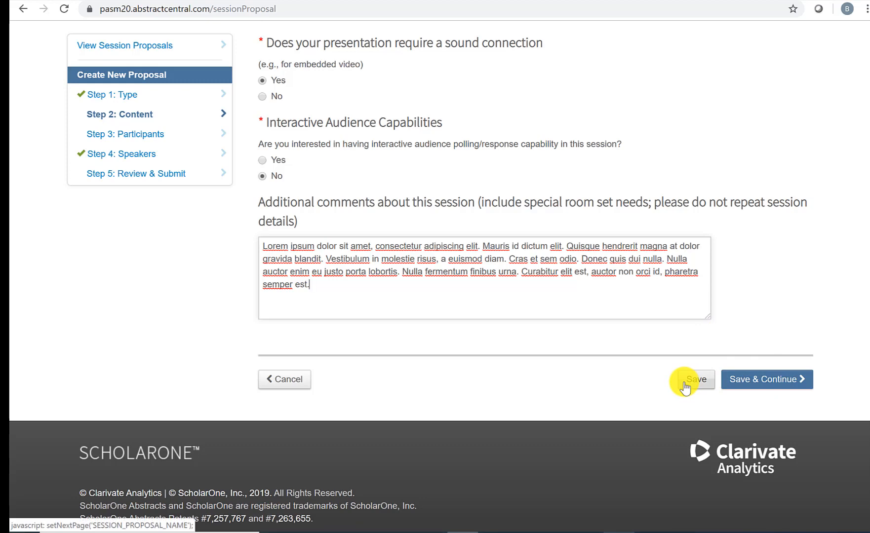
{"action": "left_click", "coordinate": [747, 380]}
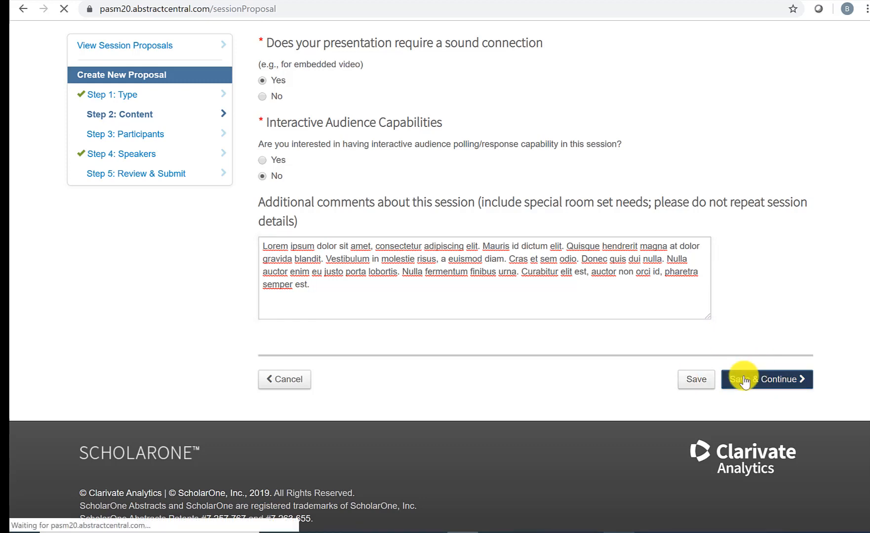
Step: Search for the session chair by first and last name via Add Participant
{"action": "scroll", "coordinate": [551, 210], "scroll_direction": "down", "scroll_amount": 3}
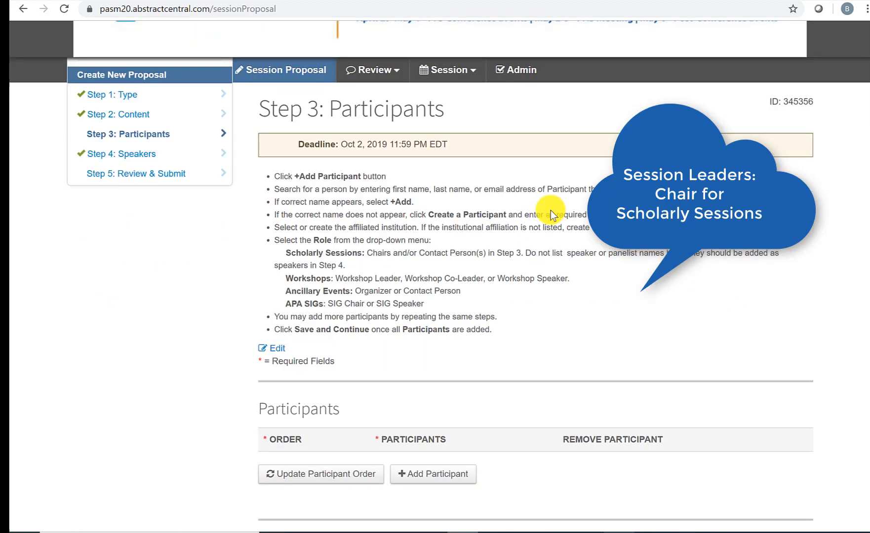
{"action": "scroll", "coordinate": [550, 210], "scroll_direction": "down", "scroll_amount": 1}
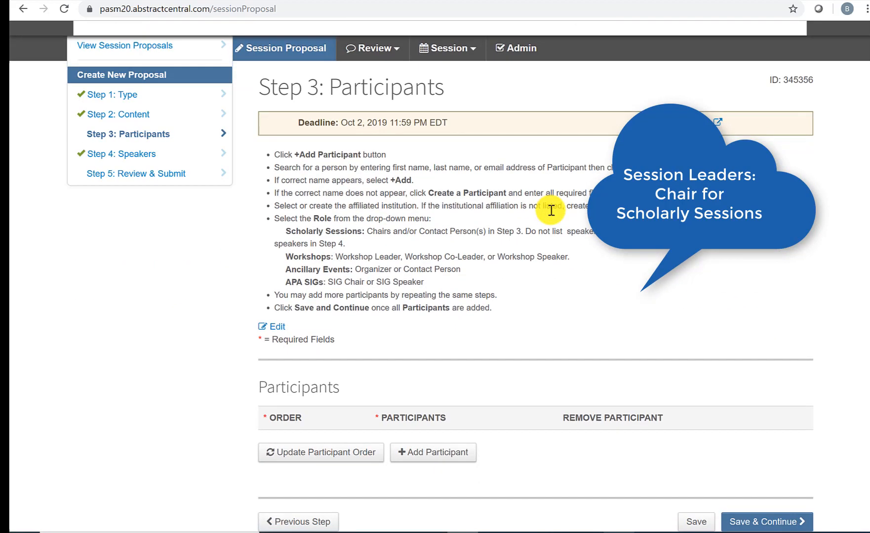
{"action": "scroll", "coordinate": [551, 211], "scroll_direction": "down", "scroll_amount": 3}
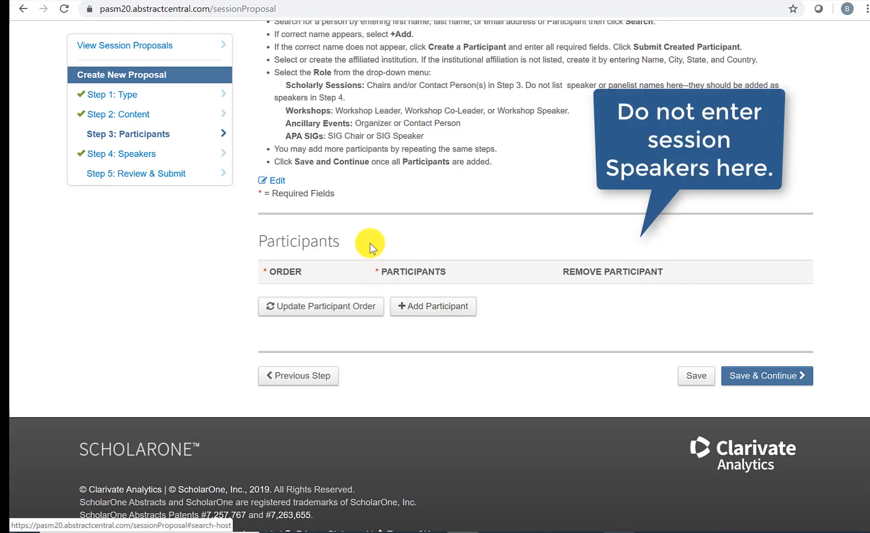
{"action": "left_click", "coordinate": [428, 311]}
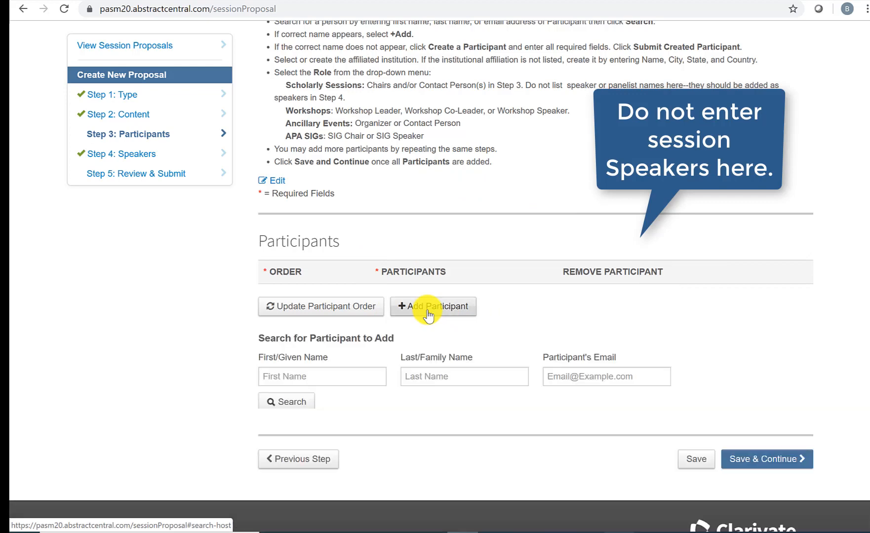
{"action": "left_click", "coordinate": [322, 374]}
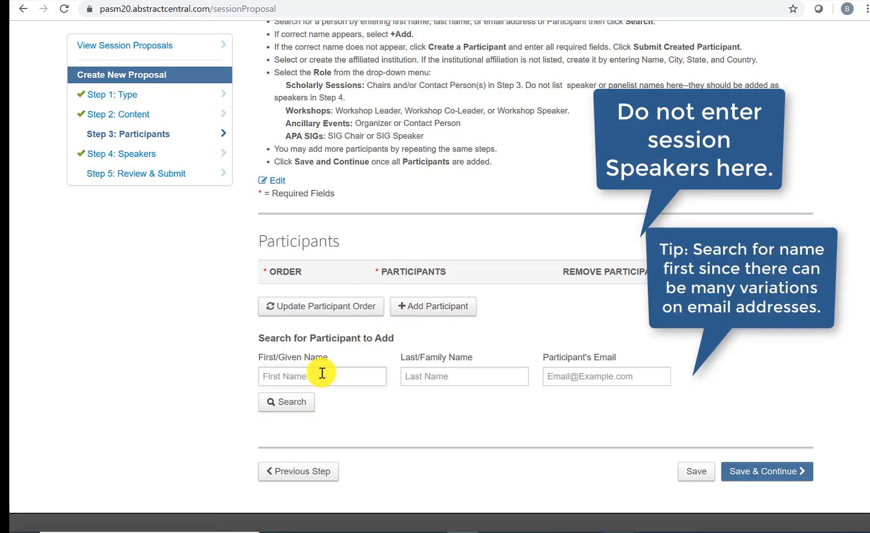
{"action": "key", "text": "Tab"}
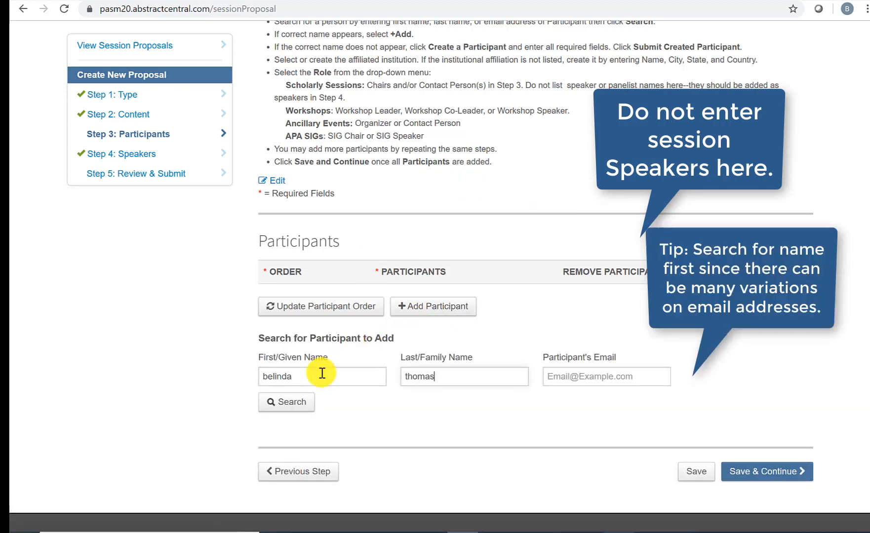
{"action": "scroll", "coordinate": [320, 376], "scroll_direction": "down", "scroll_amount": 1}
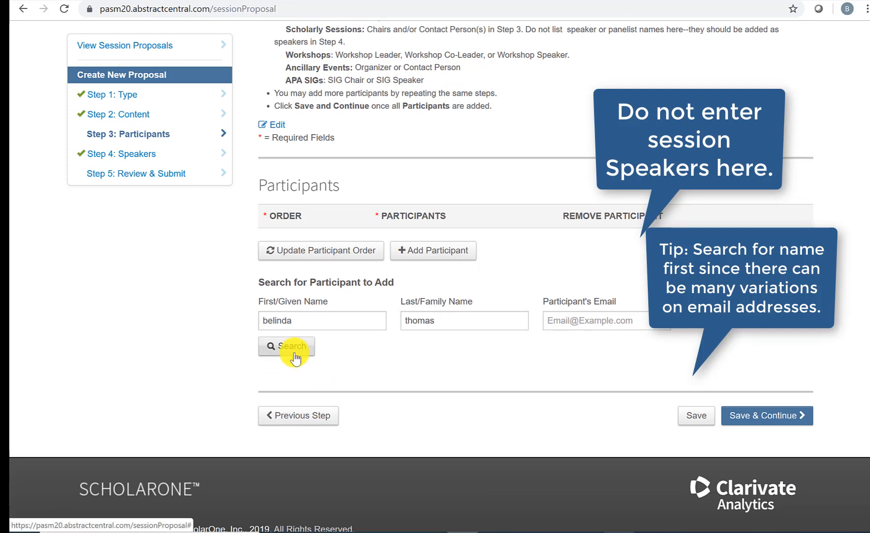
{"action": "left_click", "coordinate": [292, 347]}
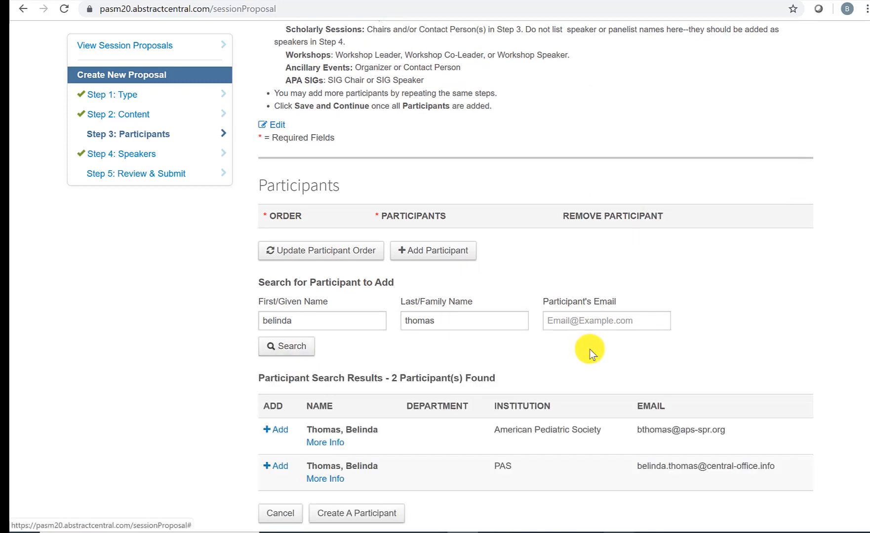
{"action": "scroll", "coordinate": [589, 350], "scroll_direction": "down", "scroll_amount": 2}
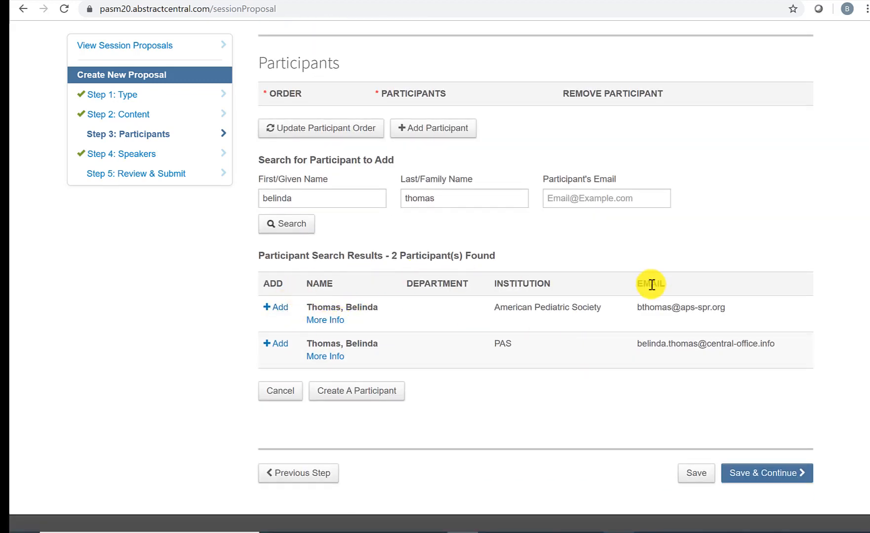
Step: Add the American Pediatric Society match as Chair and save the Participants step
{"action": "left_click", "coordinate": [280, 308]}
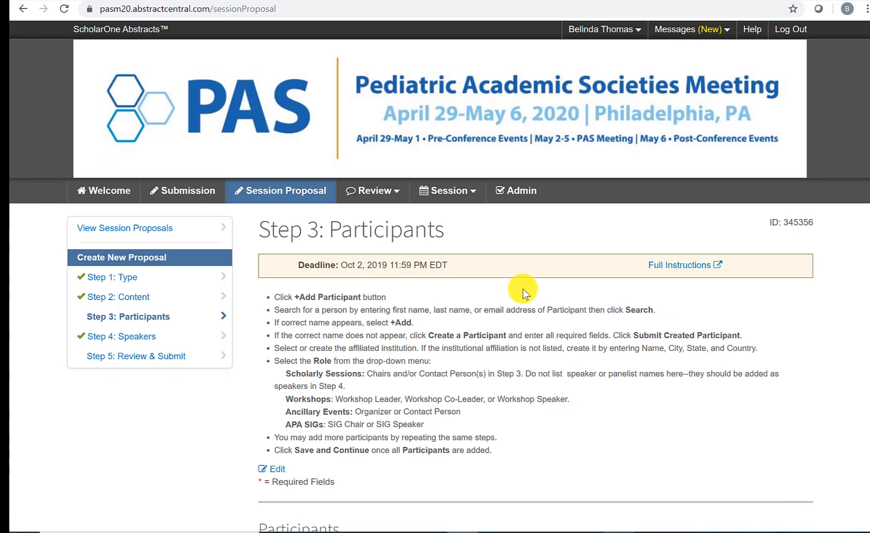
{"action": "scroll", "coordinate": [523, 290], "scroll_direction": "down", "scroll_amount": 3}
{"action": "scroll", "coordinate": [523, 289], "scroll_direction": "down", "scroll_amount": 3}
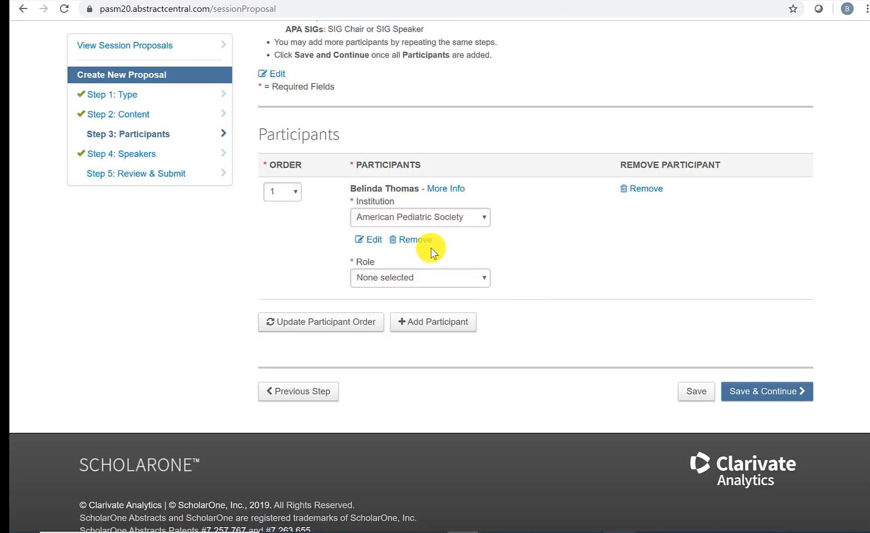
{"action": "left_click", "coordinate": [445, 278]}
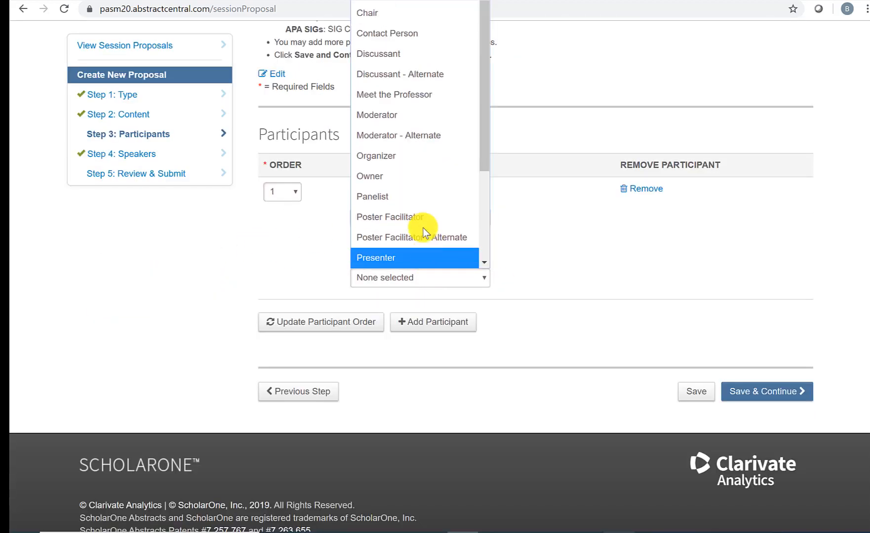
{"action": "left_click", "coordinate": [410, 11]}
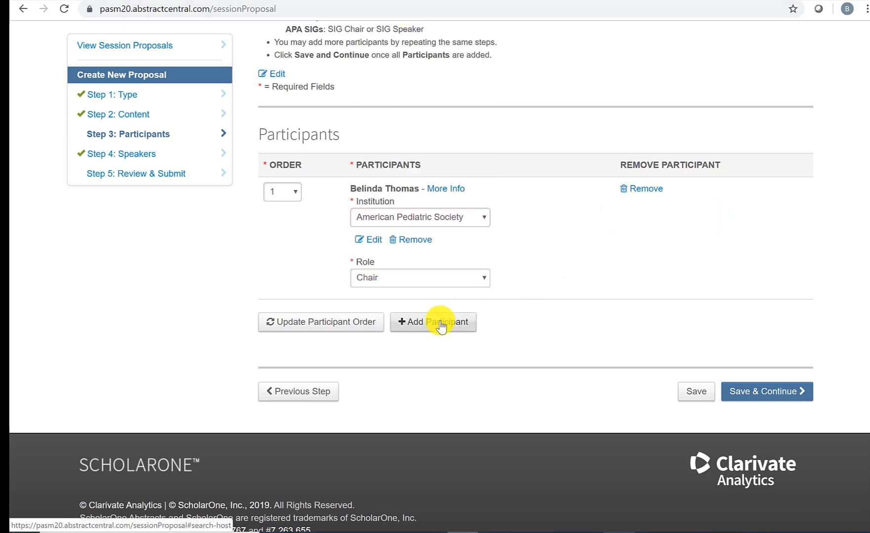
{"action": "left_click", "coordinate": [694, 391]}
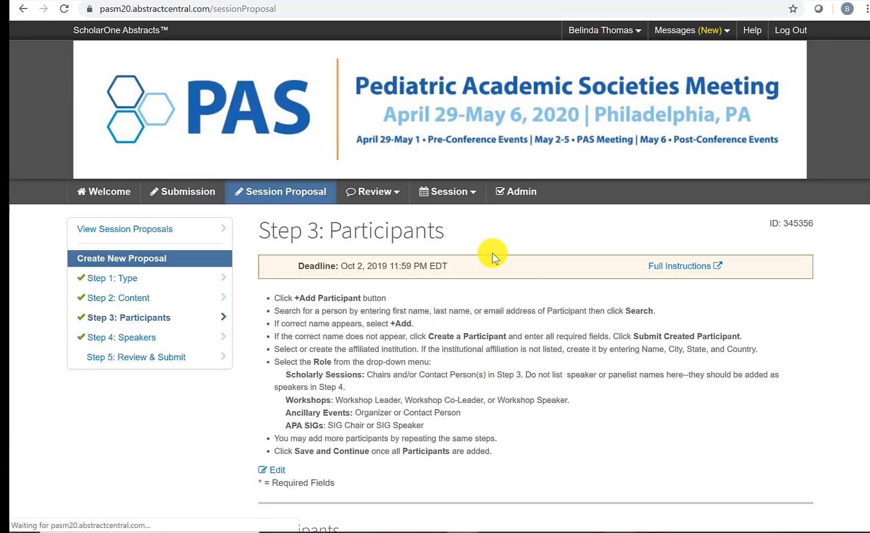
{"action": "scroll", "coordinate": [493, 253], "scroll_direction": "down", "scroll_amount": 8}
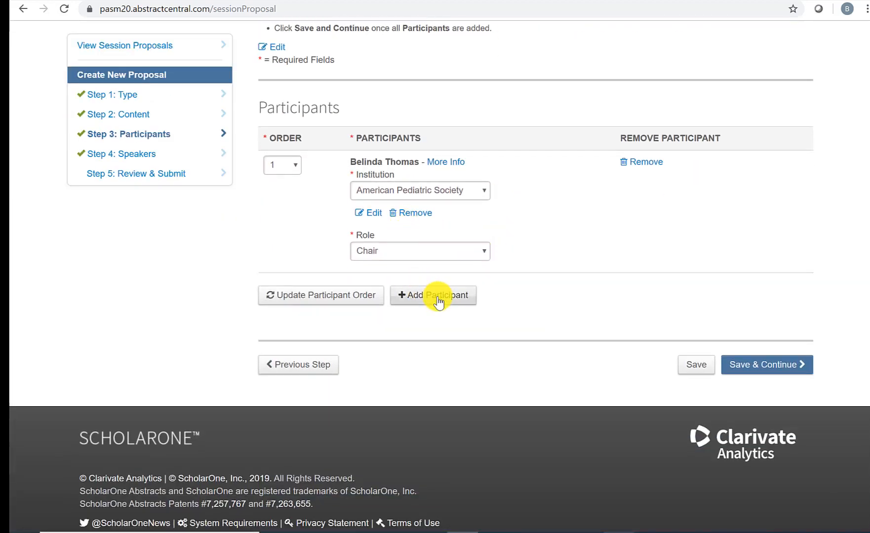
Step: Search the participant directory for the last name 'test'
{"action": "left_click", "coordinate": [438, 298]}
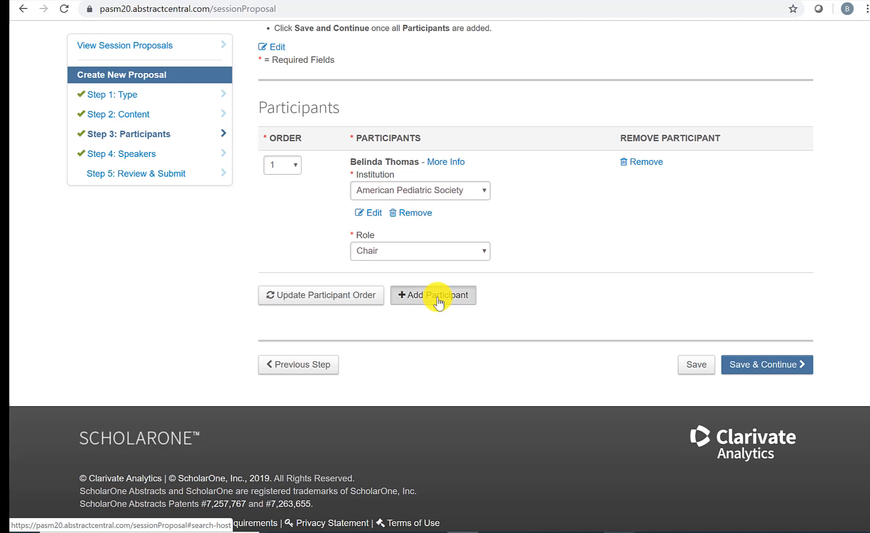
{"action": "left_click", "coordinate": [477, 372]}
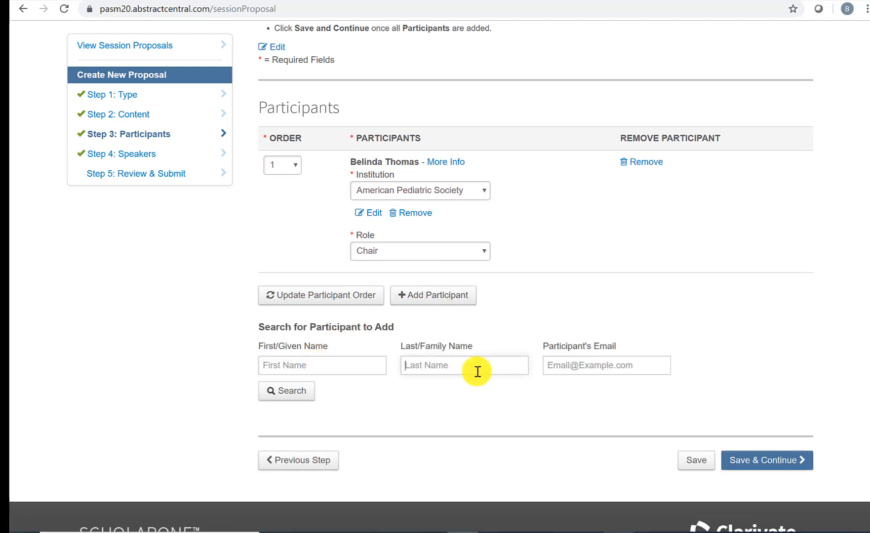
{"action": "type", "text": "test"}
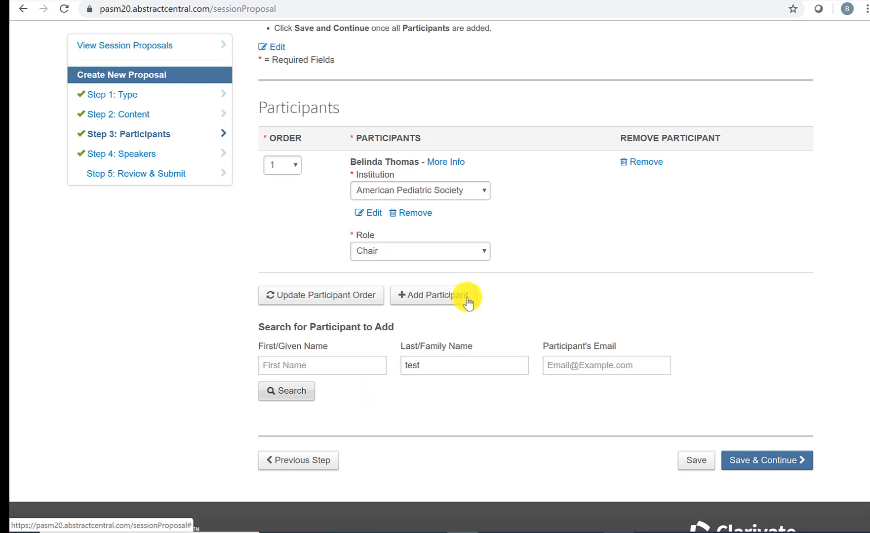
{"action": "scroll", "coordinate": [468, 302], "scroll_direction": "down", "scroll_amount": 3}
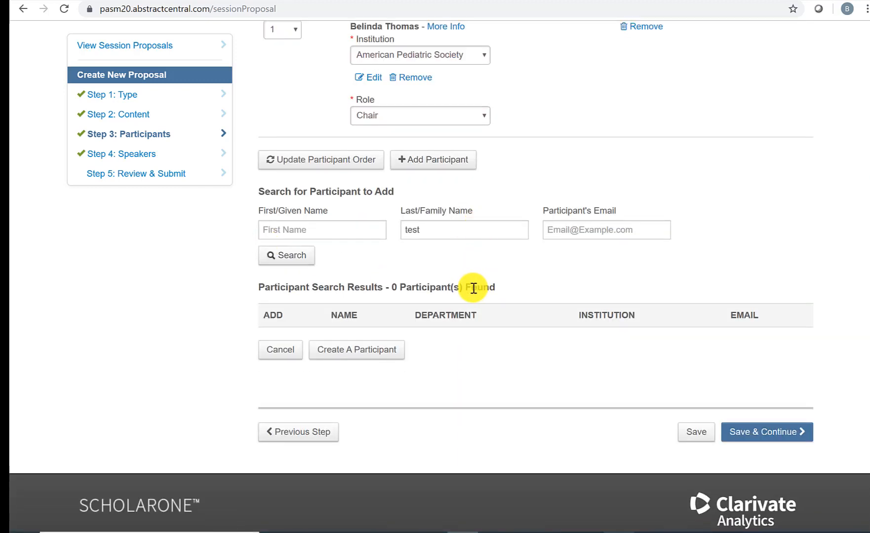
Step: Create a new test participant with a name and e-mail address, and confirm it
{"action": "left_click", "coordinate": [370, 353]}
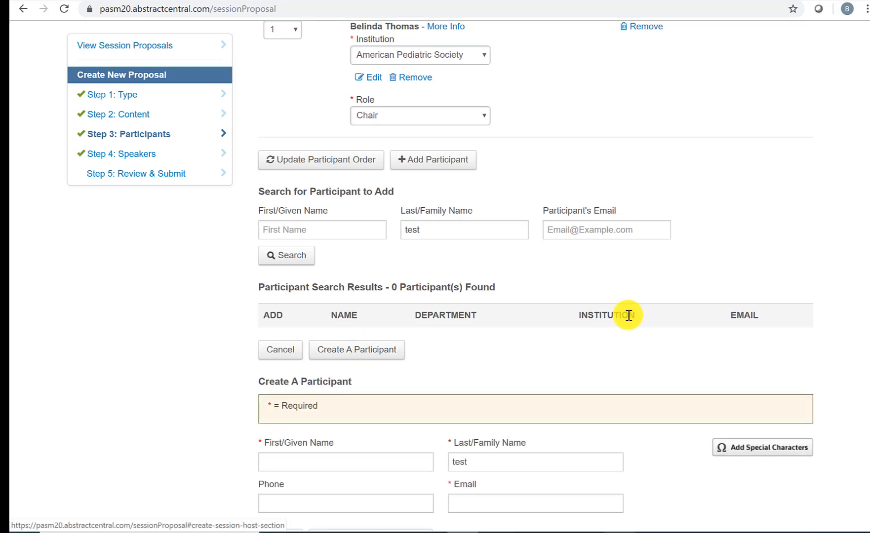
{"action": "scroll", "coordinate": [629, 315], "scroll_direction": "down", "scroll_amount": 3}
{"action": "type", "text": "test"}
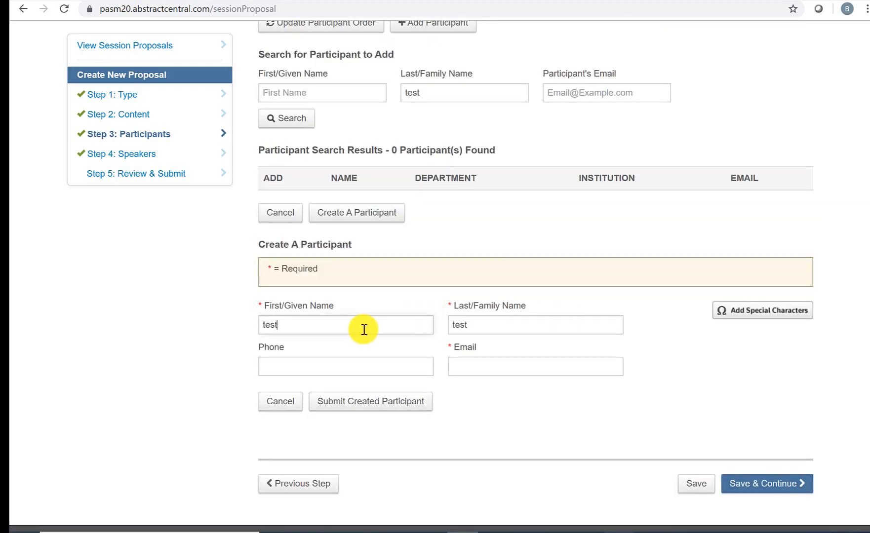
{"action": "left_click", "coordinate": [528, 365]}
{"action": "type", "text": "test@"}
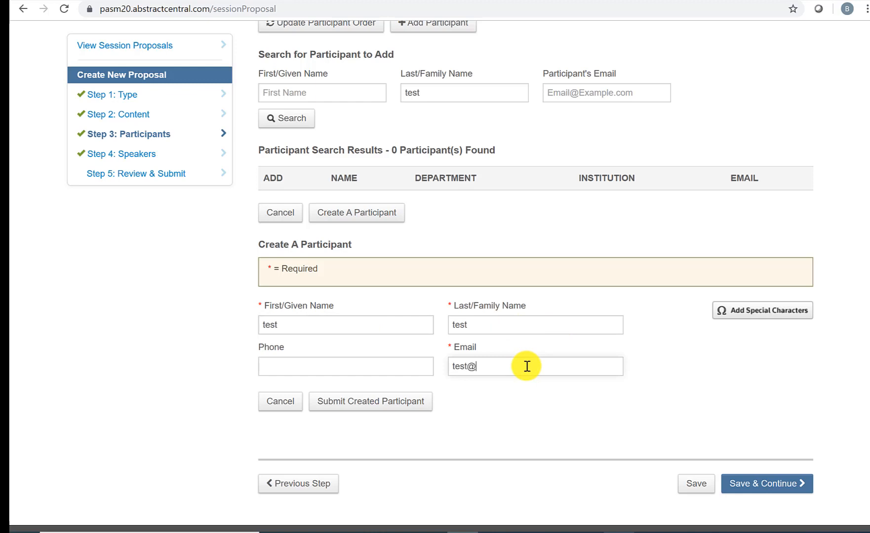
{"action": "type", "text": "test.com"}
{"action": "left_click", "coordinate": [388, 413]}
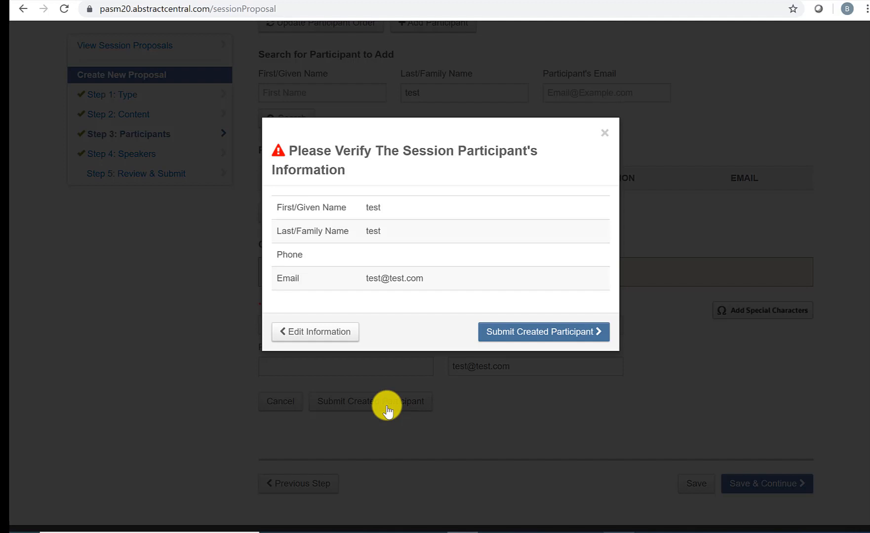
{"action": "left_click", "coordinate": [518, 335]}
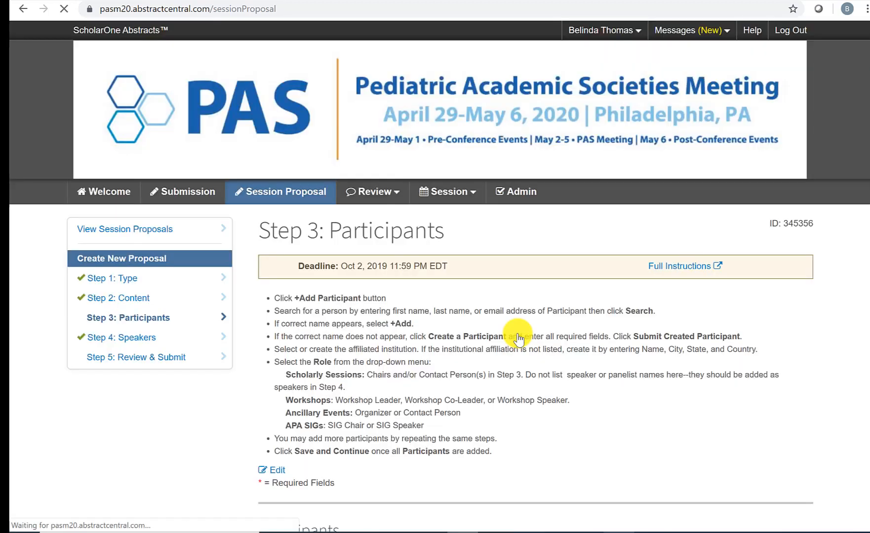
{"action": "scroll", "coordinate": [518, 340], "scroll_direction": "down", "scroll_amount": 10}
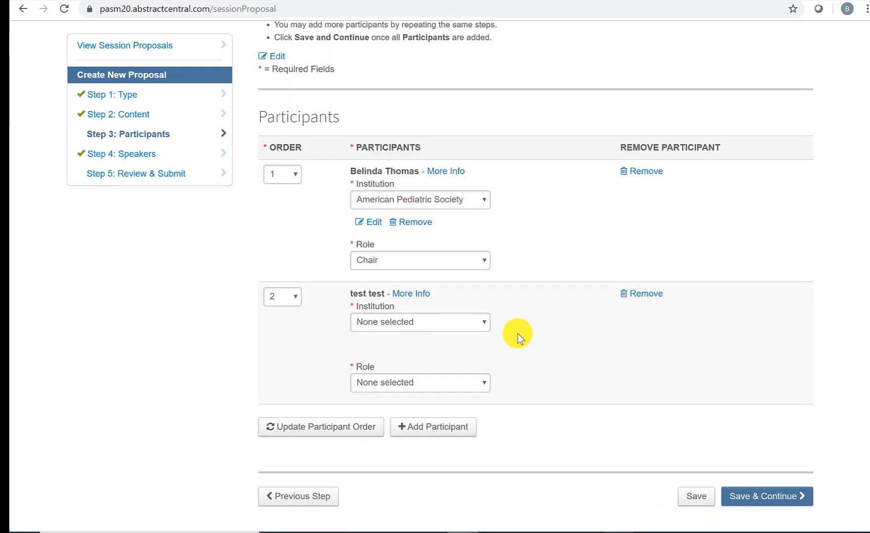
Step: Create the institution 'test' in City, Alabama, United States as the participant's affiliation
{"action": "left_click", "coordinate": [473, 227]}
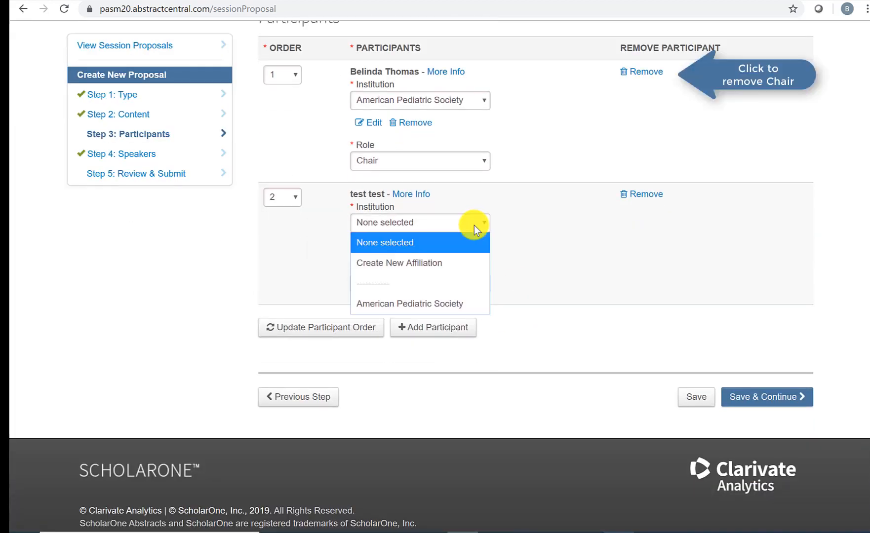
{"action": "left_click", "coordinate": [455, 264]}
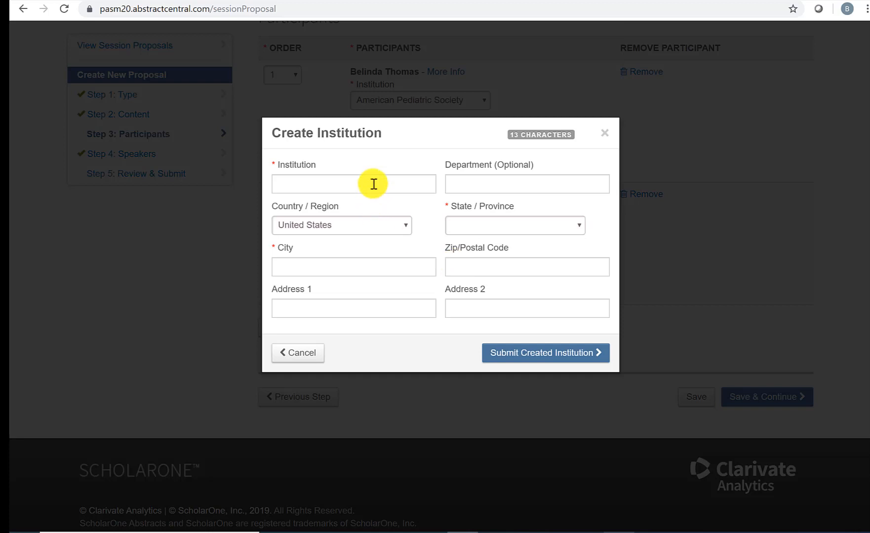
{"action": "left_click", "coordinate": [371, 184]}
{"action": "type", "text": "test"}
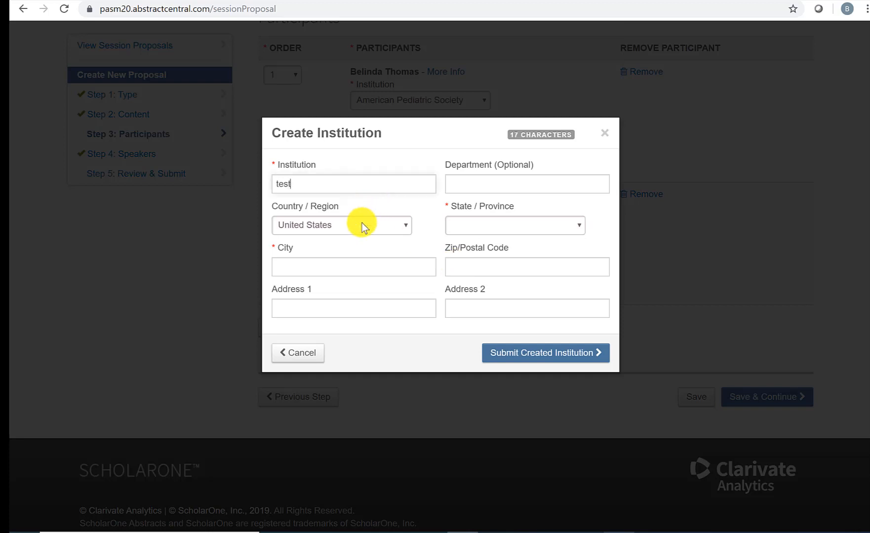
{"action": "left_click", "coordinate": [492, 226]}
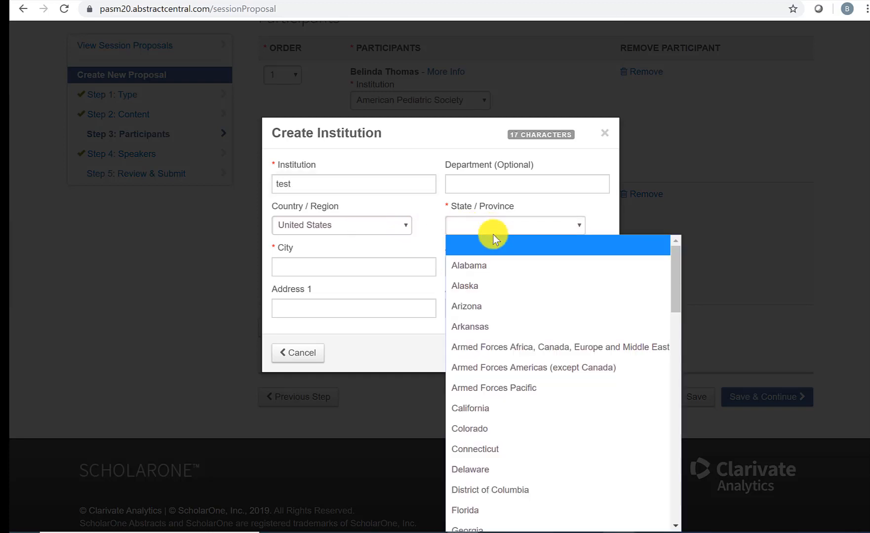
{"action": "left_click", "coordinate": [496, 267]}
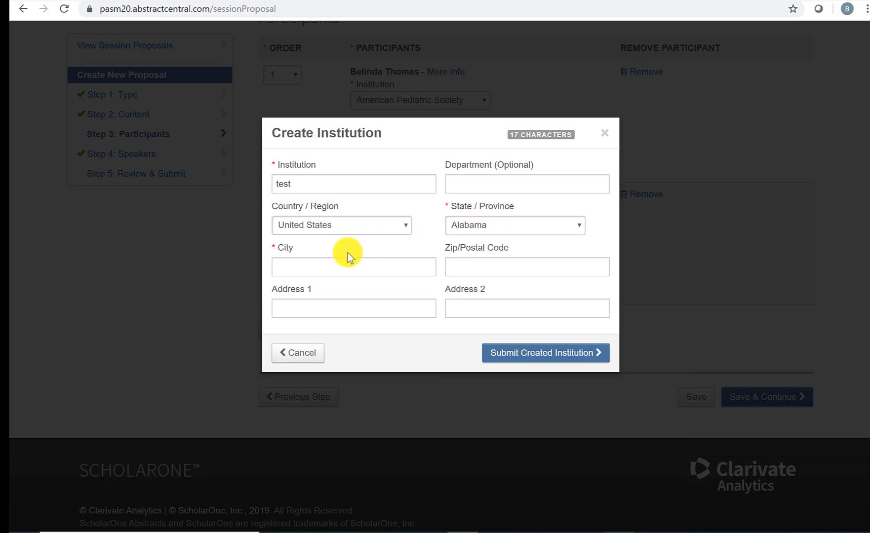
{"action": "left_click", "coordinate": [342, 266]}
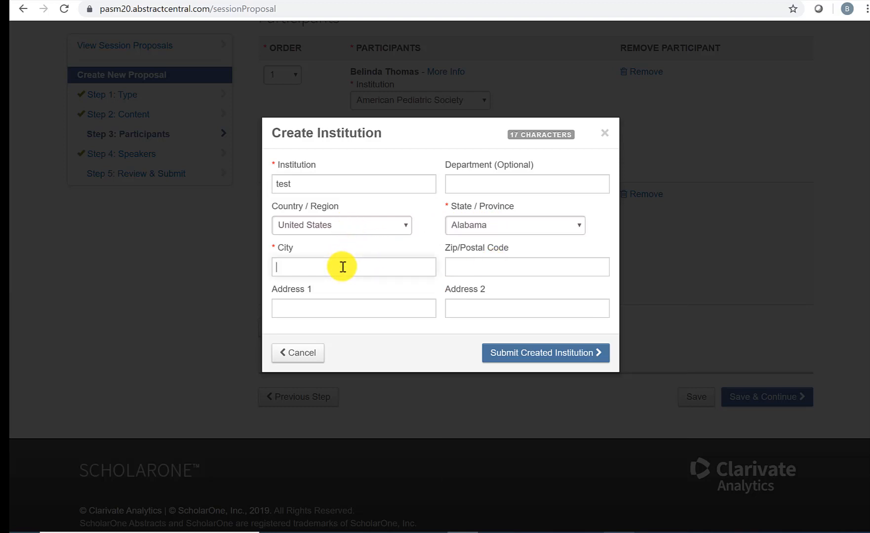
{"action": "type", "text": "cit"}
{"action": "key", "text": "BackSpace"}
{"action": "type", "text": "ty"}
{"action": "scroll", "coordinate": [424, 233], "scroll_direction": "down", "scroll_amount": 2}
{"action": "left_click", "coordinate": [545, 362]}
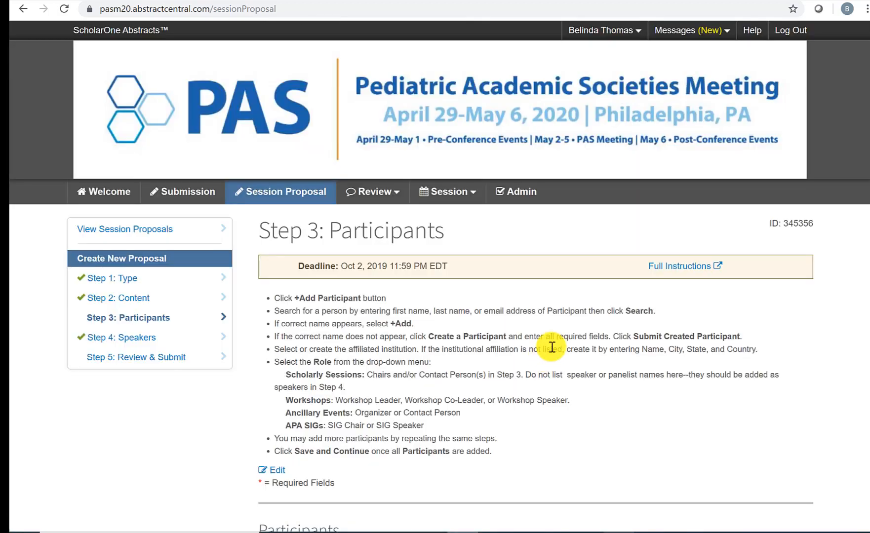
Step: Make the second participant a Chair and save the Participants step
{"action": "scroll", "coordinate": [551, 347], "scroll_direction": "down", "scroll_amount": 12}
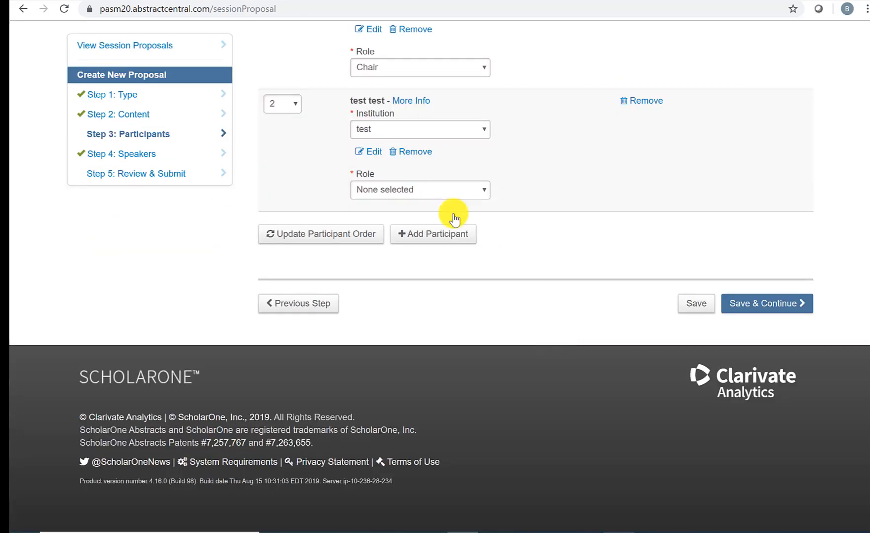
{"action": "left_click", "coordinate": [446, 188]}
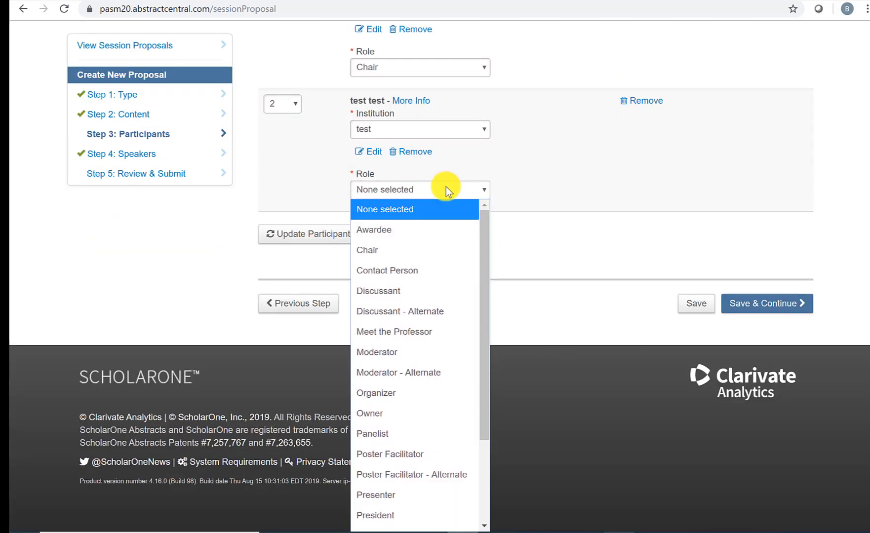
{"action": "left_click", "coordinate": [430, 250]}
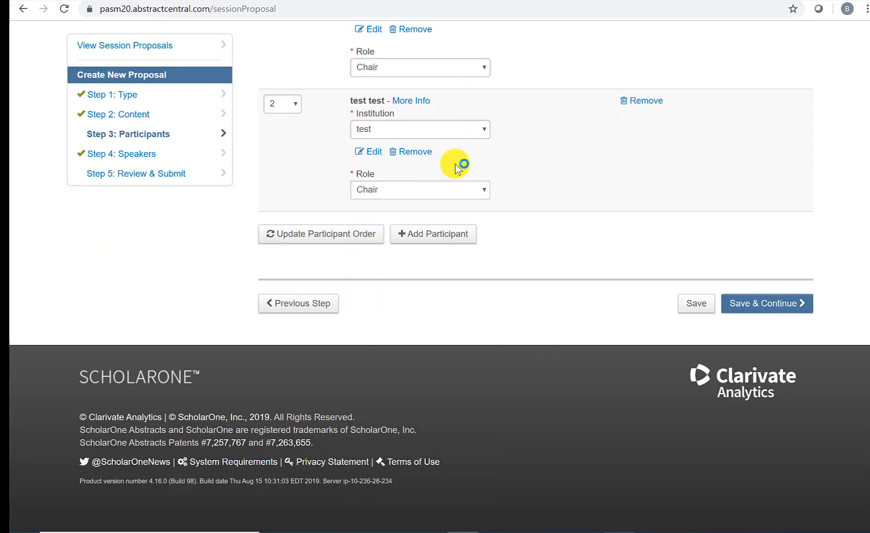
{"action": "left_click", "coordinate": [740, 306]}
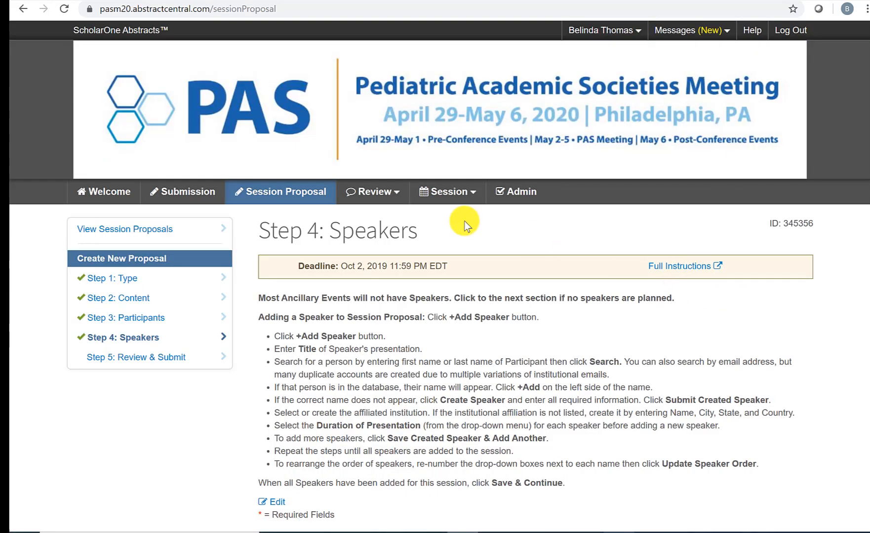
Step: Add a new speaker entry titled 'Presentation Title'
{"action": "scroll", "coordinate": [465, 221], "scroll_direction": "down", "scroll_amount": 3}
{"action": "scroll", "coordinate": [465, 220], "scroll_direction": "down", "scroll_amount": 3}
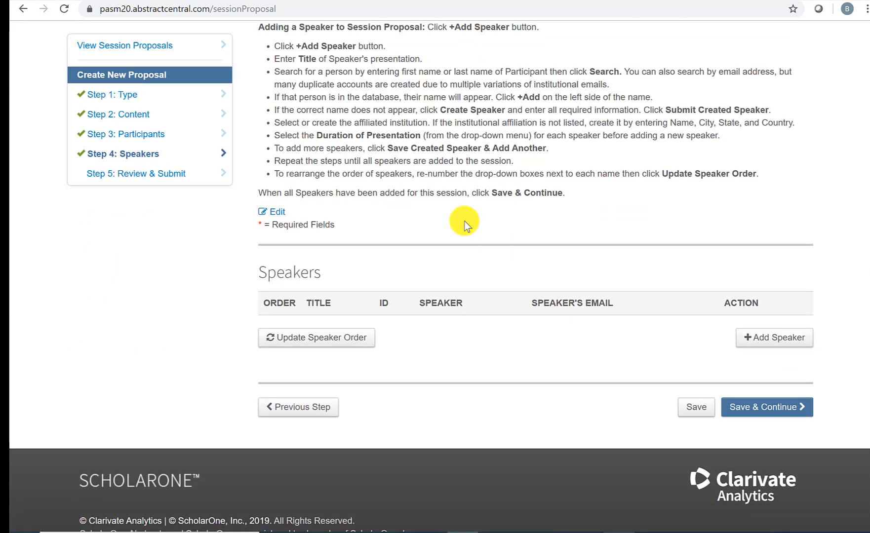
{"action": "scroll", "coordinate": [488, 206], "scroll_direction": "down", "scroll_amount": 1}
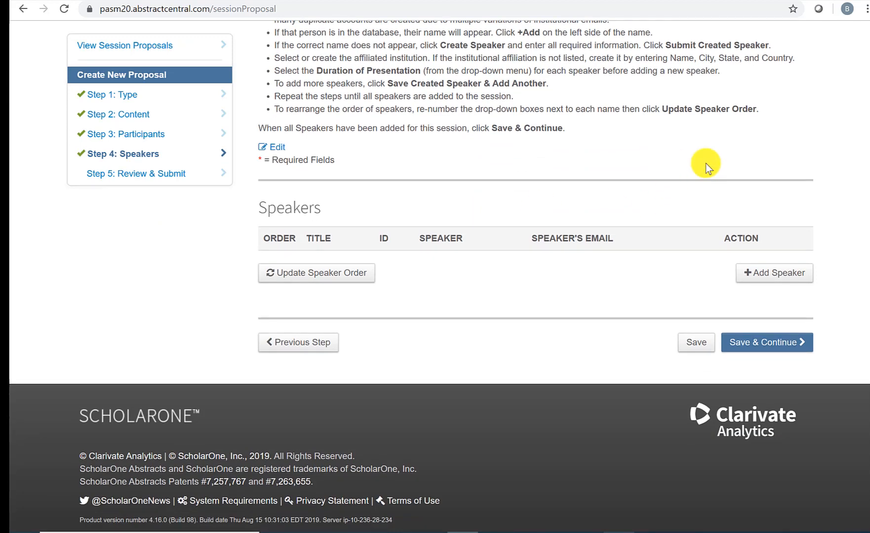
{"action": "left_click", "coordinate": [757, 276]}
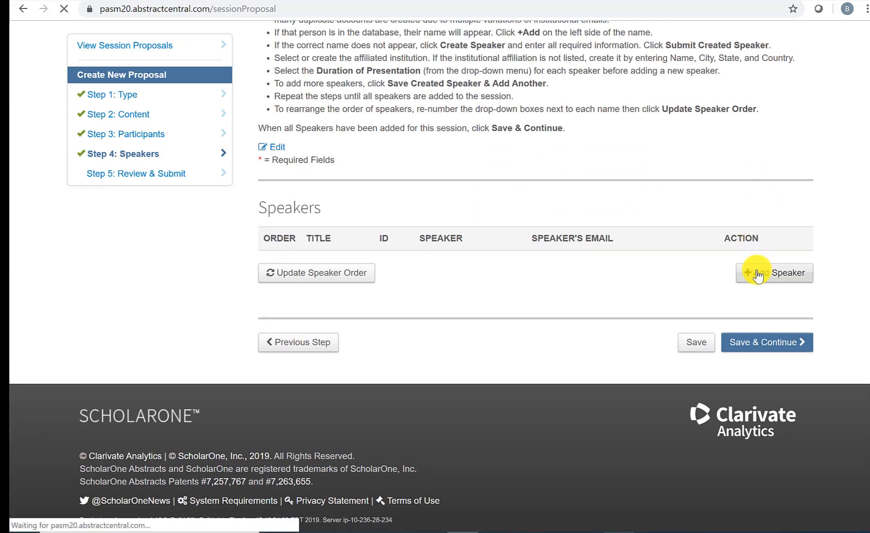
{"action": "scroll", "coordinate": [598, 292], "scroll_direction": "down", "scroll_amount": 2}
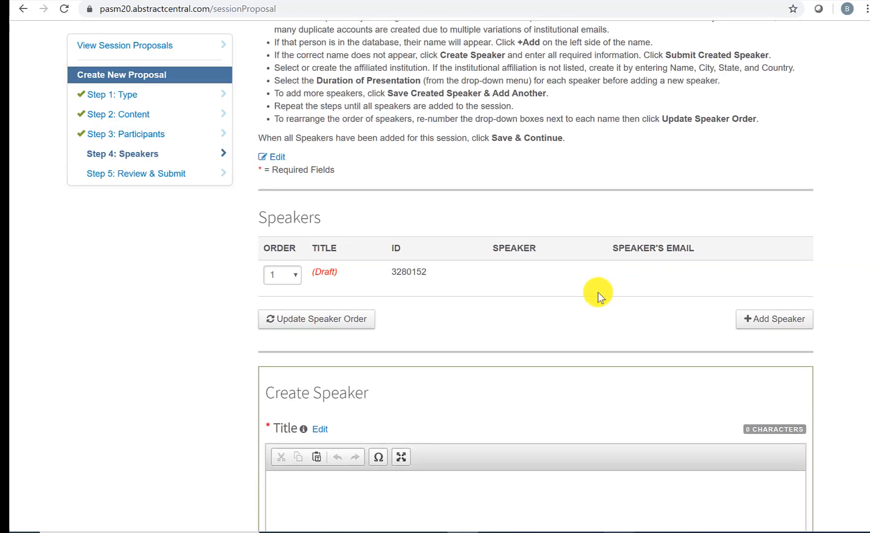
{"action": "left_click", "coordinate": [485, 371]}
{"action": "scroll", "coordinate": [486, 371], "scroll_direction": "down", "scroll_amount": 3}
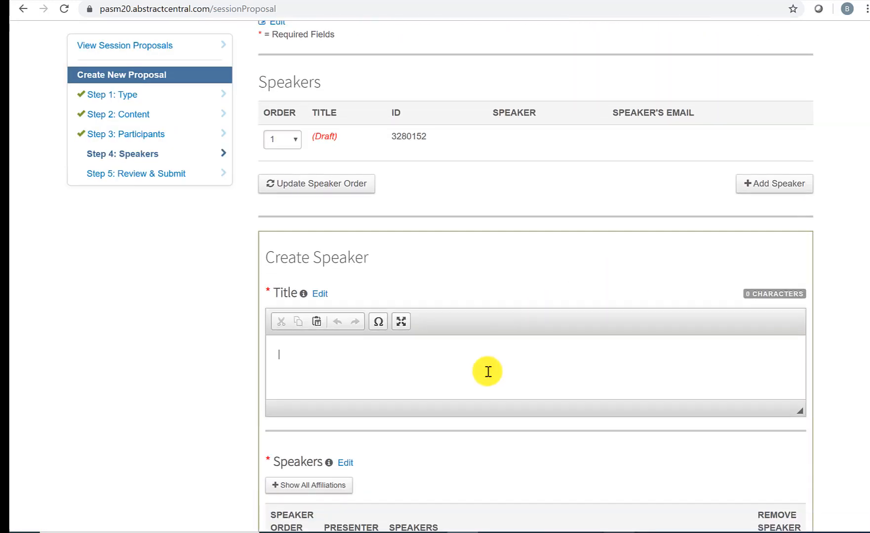
{"action": "type", "text": "Presentation Title"}
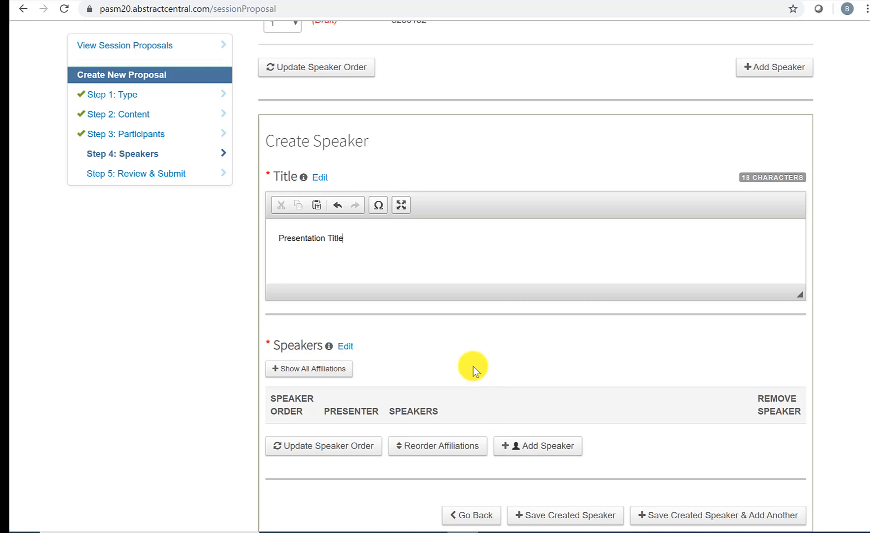
{"action": "scroll", "coordinate": [471, 369], "scroll_direction": "down", "scroll_amount": 2}
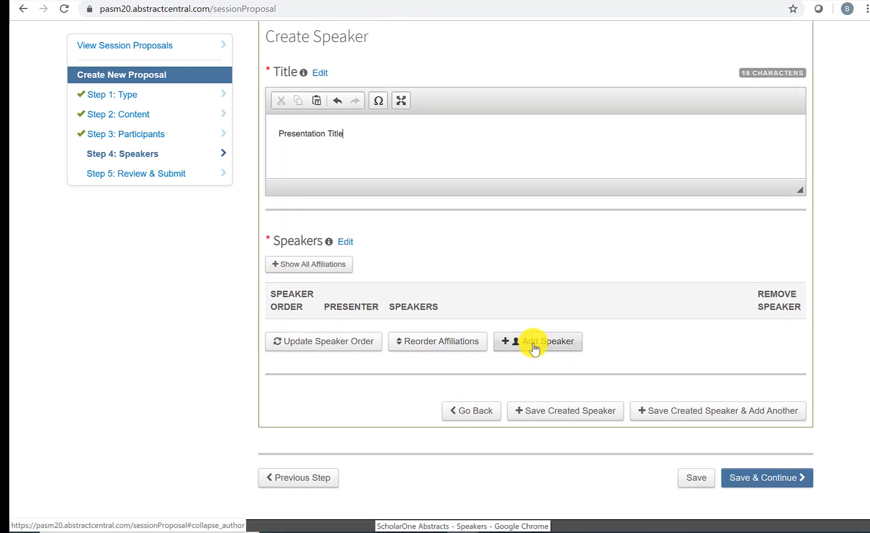
Step: Search for the speaker by first and last name, returning two matching records
{"action": "left_click", "coordinate": [533, 344]}
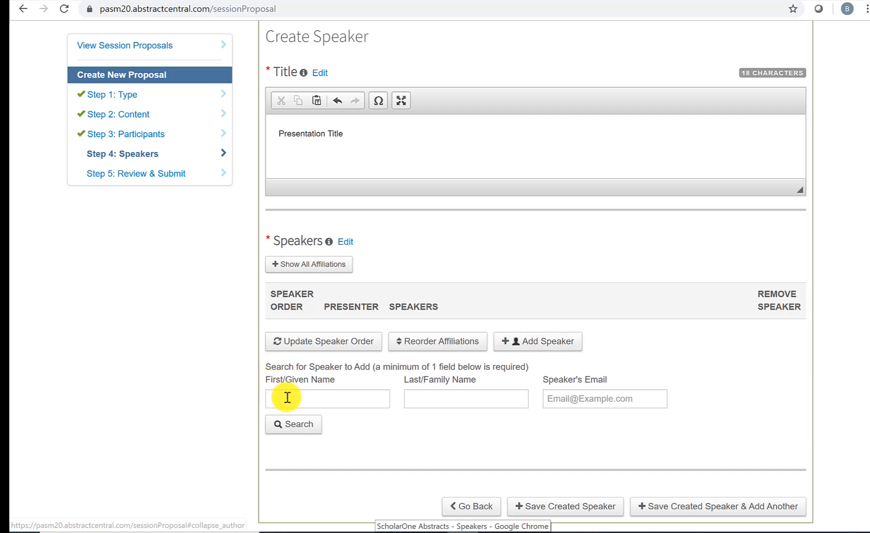
{"action": "left_click", "coordinate": [287, 398]}
{"action": "type", "text": "Bell"}
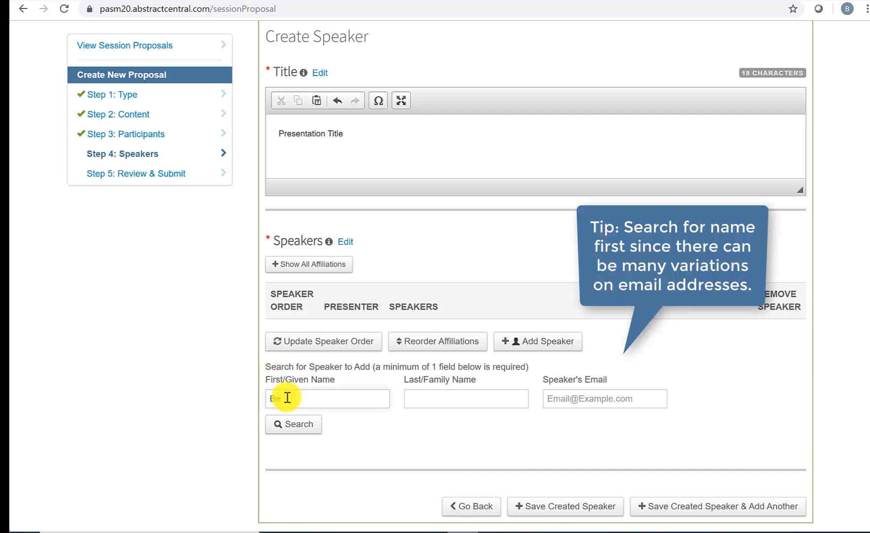
{"action": "key", "text": "Tab"}
{"action": "type", "text": "Smi"}
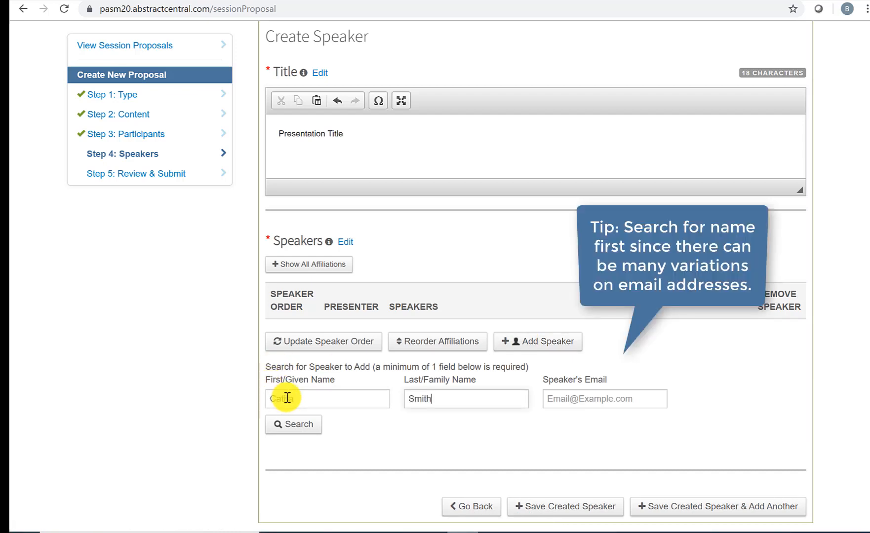
{"action": "left_click", "coordinate": [298, 428]}
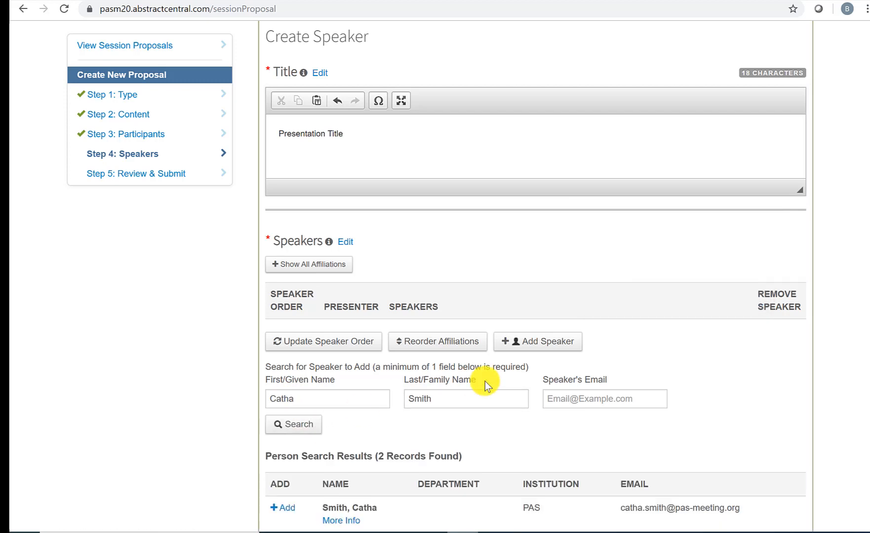
{"action": "scroll", "coordinate": [485, 381], "scroll_direction": "down", "scroll_amount": 3}
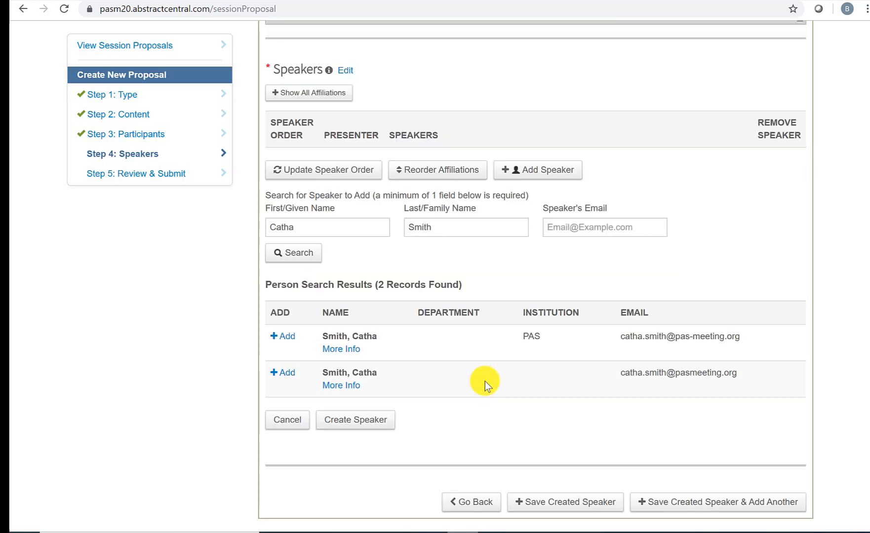
Step: Add the first match as speaker with 25-minute duration and justification 'Great International Speaker', then save
{"action": "left_click", "coordinate": [286, 340]}
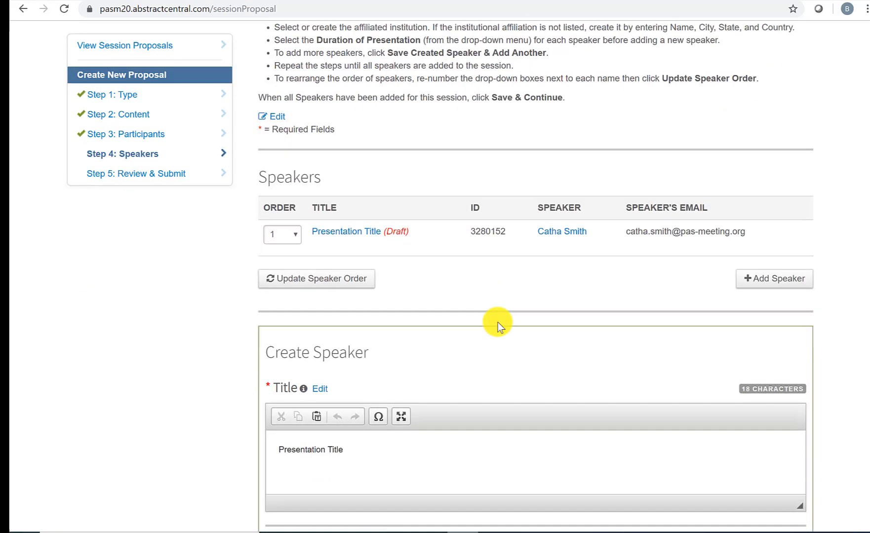
{"action": "scroll", "coordinate": [498, 322], "scroll_direction": "down", "scroll_amount": 2}
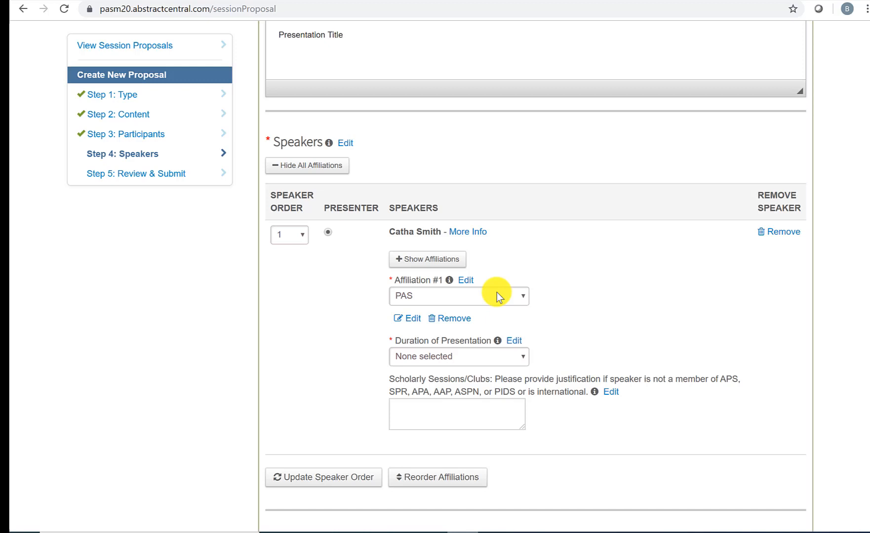
{"action": "left_click", "coordinate": [502, 356]}
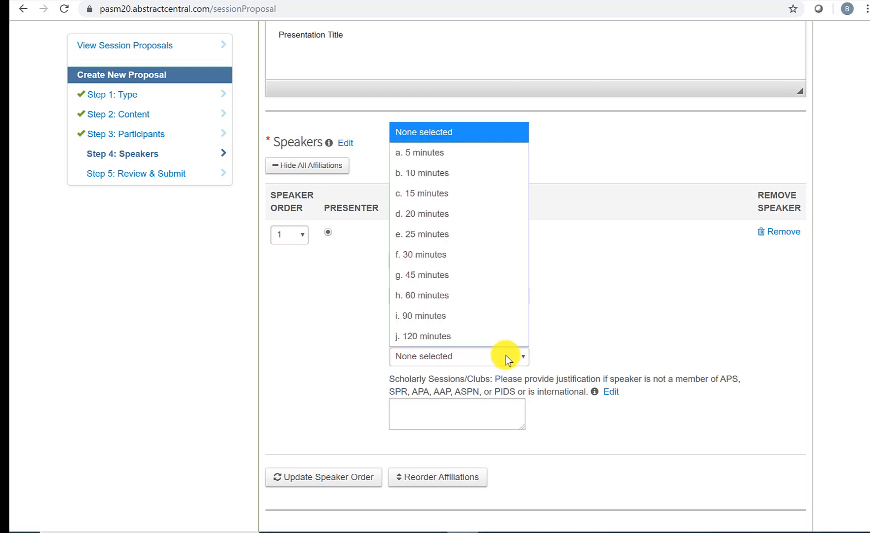
{"action": "left_click", "coordinate": [506, 356]}
{"action": "left_click", "coordinate": [515, 357]}
{"action": "left_click", "coordinate": [434, 235]}
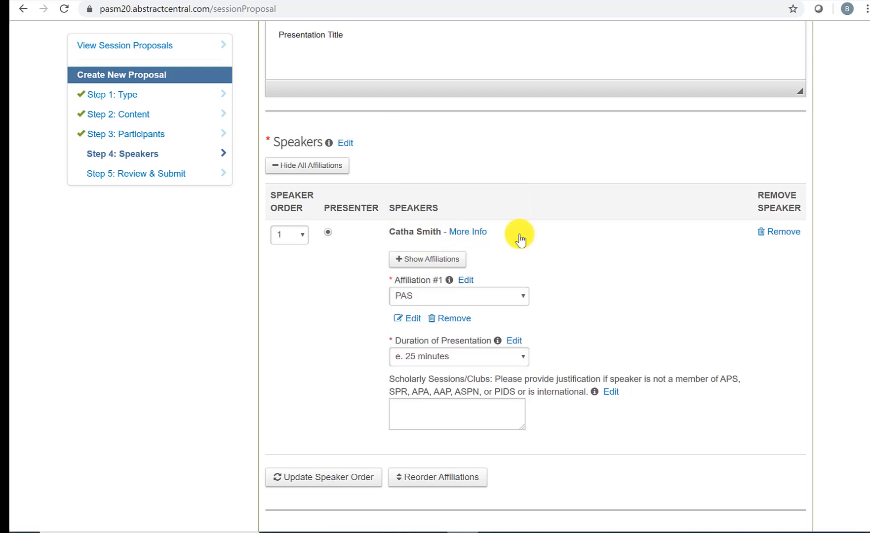
{"action": "left_click", "coordinate": [445, 409]}
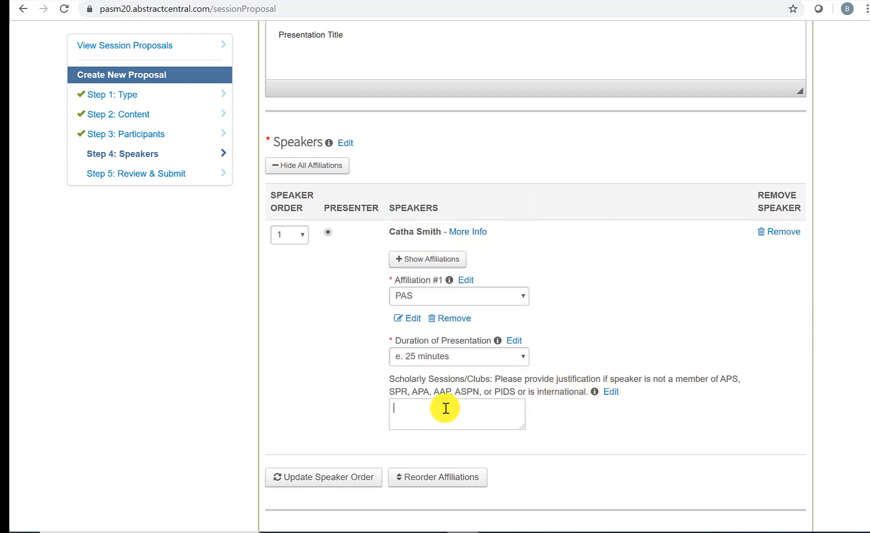
{"action": "type", "text": "Great"}
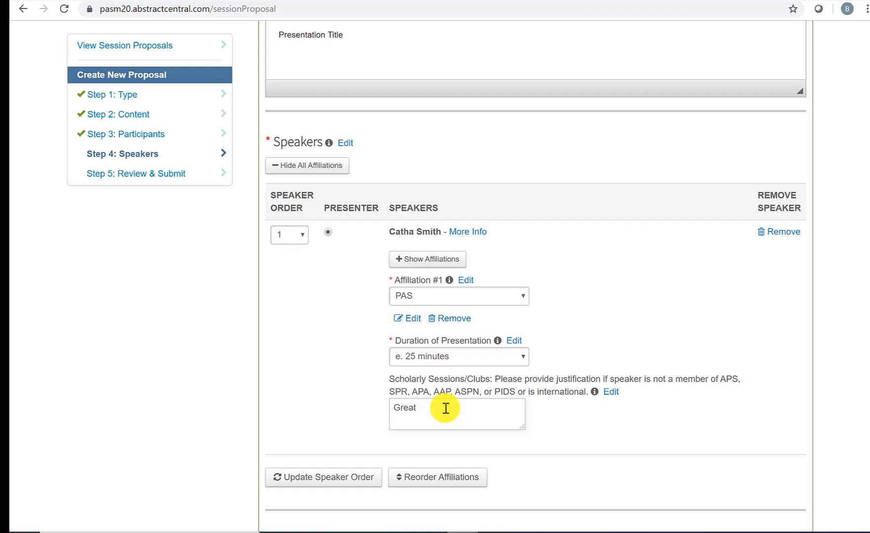
{"action": "type", "text": "nternational Speaker"}
{"action": "scroll", "coordinate": [458, 400], "scroll_direction": "down", "scroll_amount": 3}
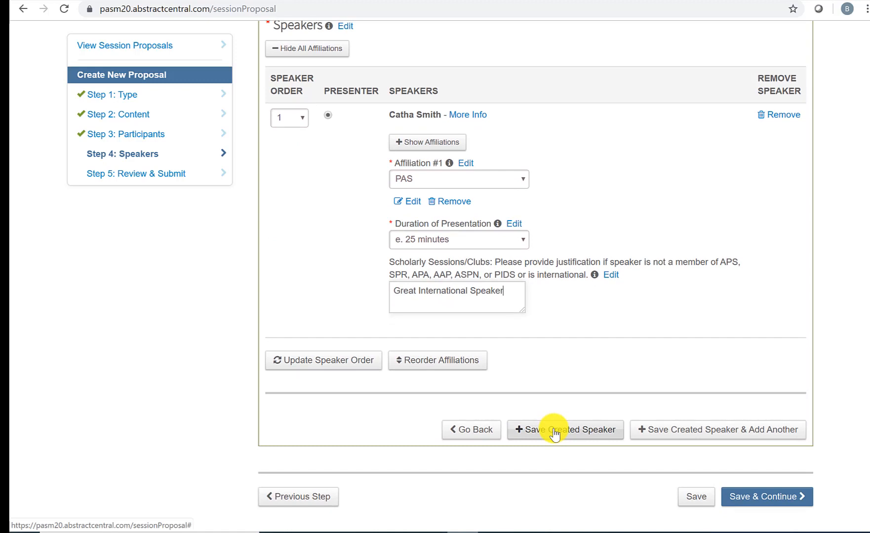
{"action": "left_click", "coordinate": [698, 437]}
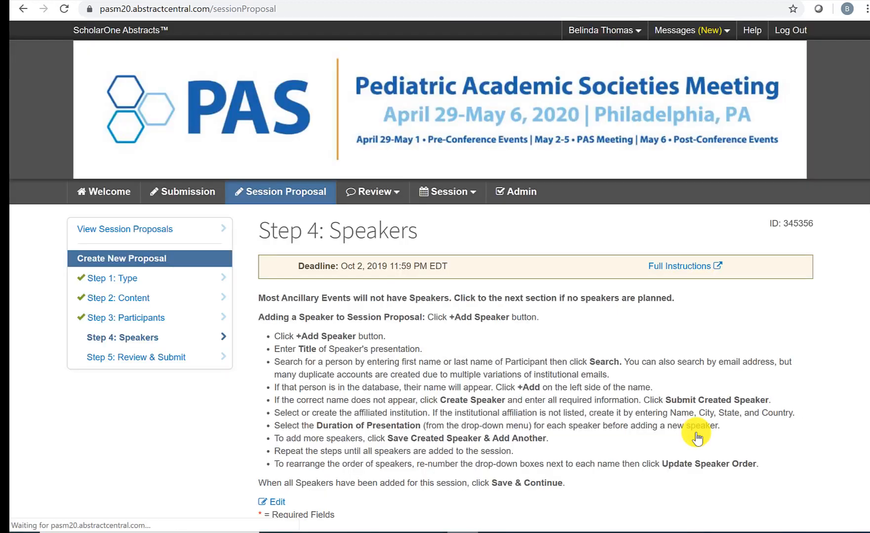
Step: Title the second speaker entry 'Presentation Title 2'
{"action": "scroll", "coordinate": [619, 319], "scroll_direction": "down", "scroll_amount": 7}
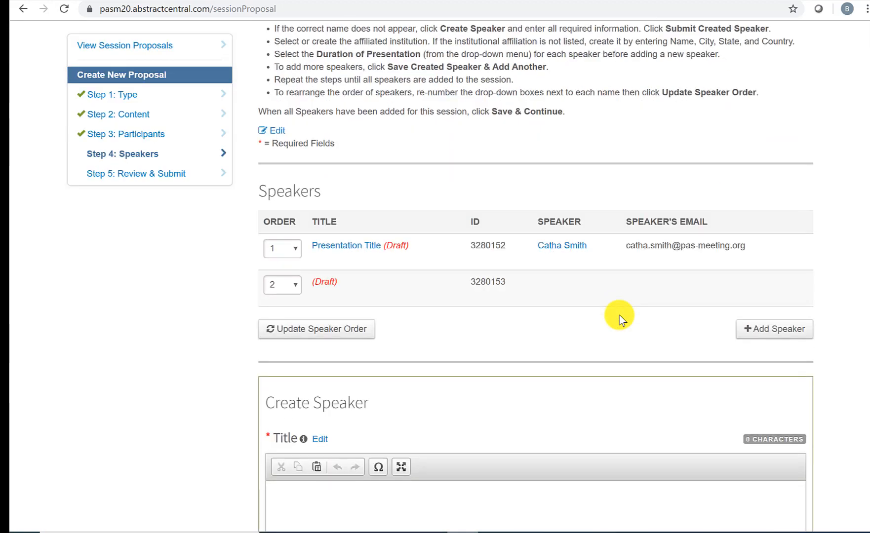
{"action": "scroll", "coordinate": [619, 318], "scroll_direction": "down", "scroll_amount": 2}
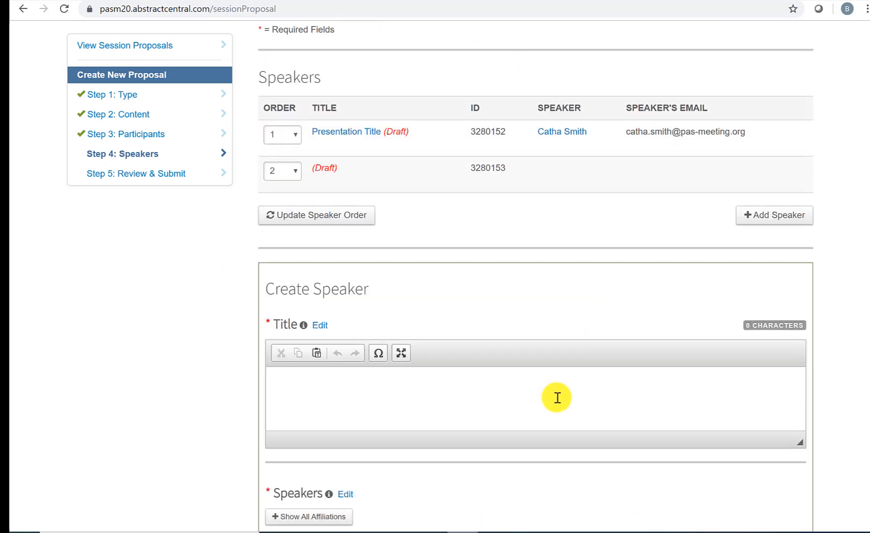
{"action": "type", "text": "Presentation Title 2"}
{"action": "scroll", "coordinate": [557, 398], "scroll_direction": "down", "scroll_amount": 6}
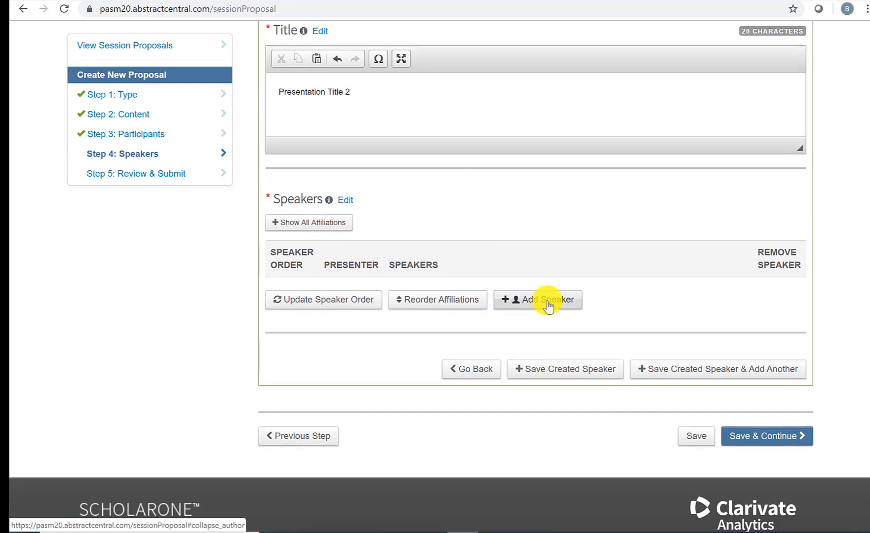
Step: Search speakers by a new last name, which finds no records
{"action": "left_click", "coordinate": [548, 300]}
{"action": "left_click", "coordinate": [434, 361]}
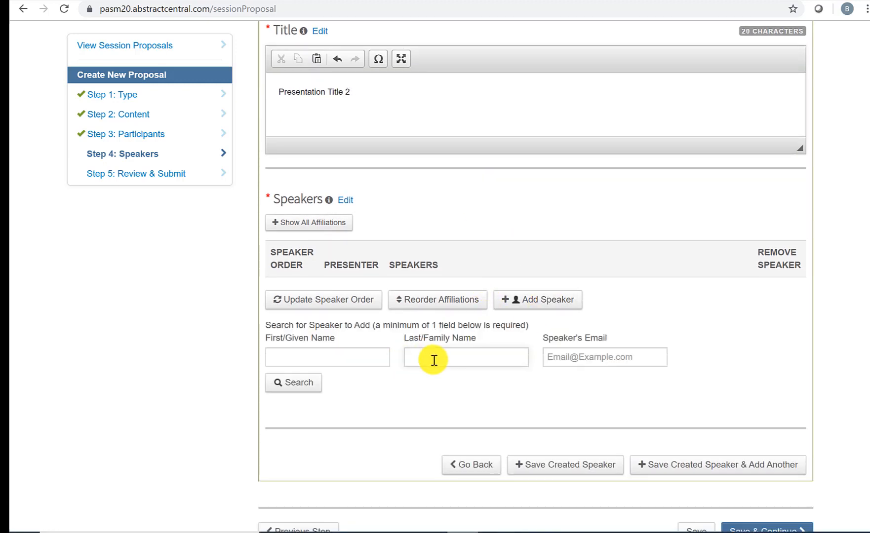
{"action": "type", "text": "testtest"}
{"action": "left_click", "coordinate": [302, 383]}
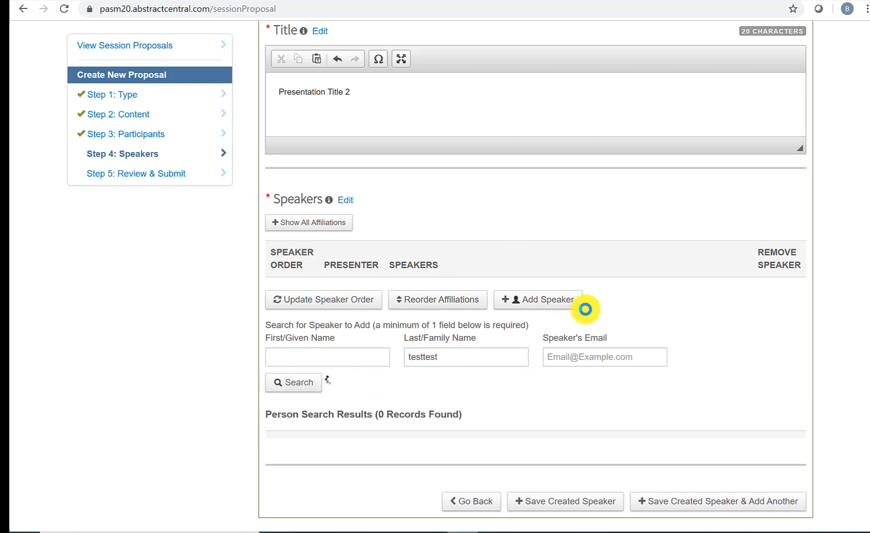
{"action": "scroll", "coordinate": [586, 309], "scroll_direction": "down", "scroll_amount": 2}
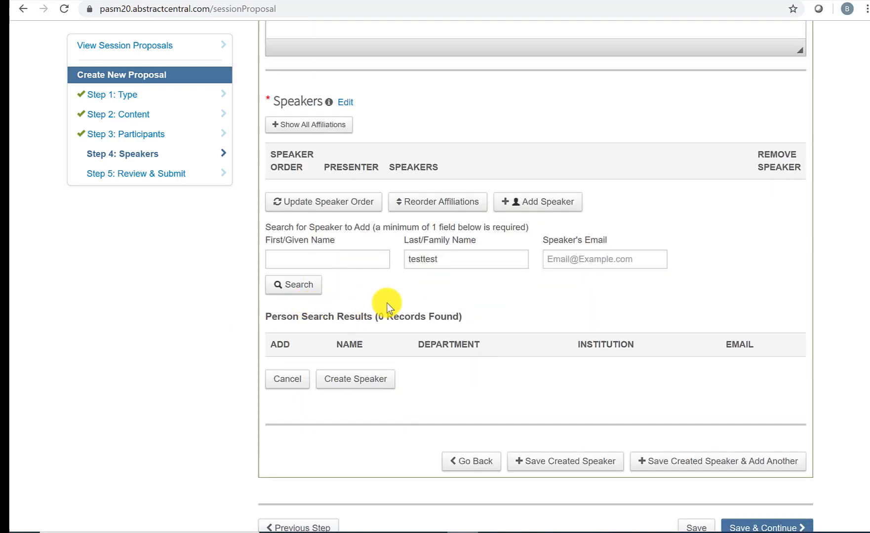
Step: Create a new speaker record with a name and e-mail, and confirm it for Presentation Title 2
{"action": "left_click", "coordinate": [360, 384]}
{"action": "scroll", "coordinate": [403, 379], "scroll_direction": "down", "scroll_amount": 8}
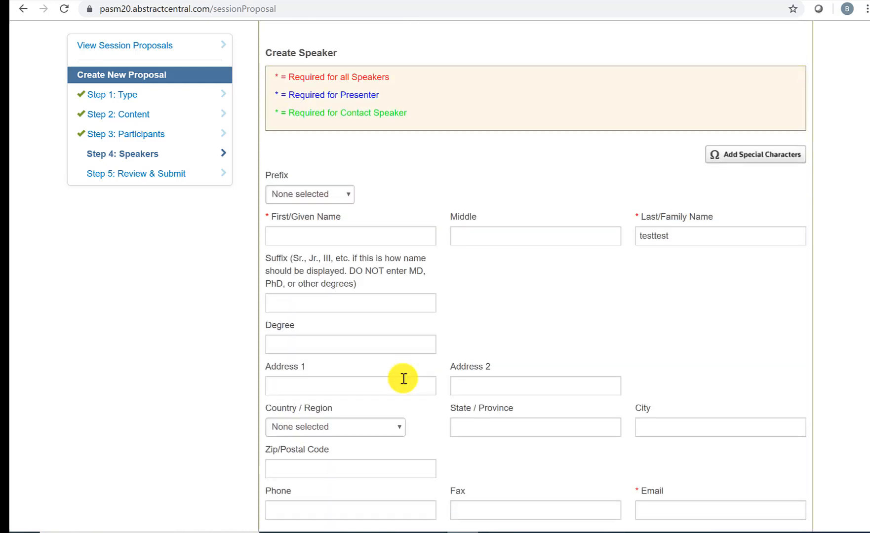
{"action": "type", "text": "testtest"}
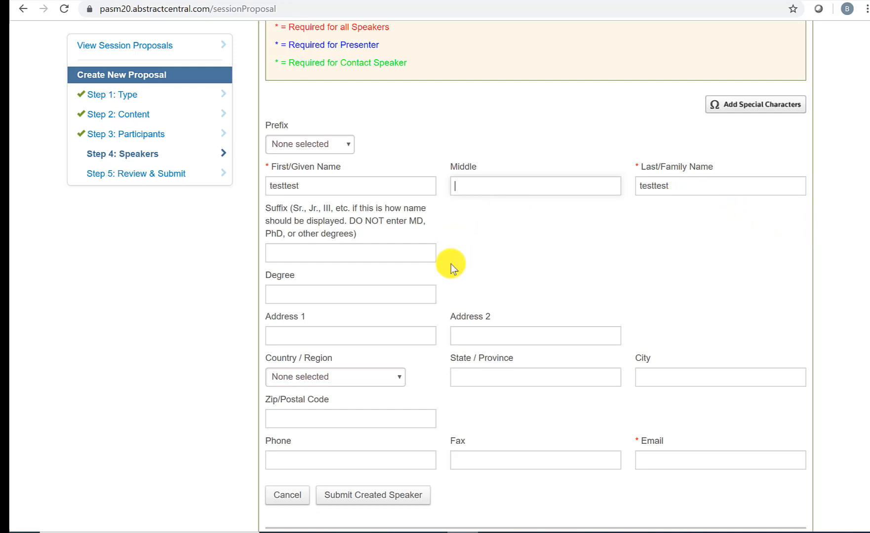
{"action": "scroll", "coordinate": [443, 282], "scroll_direction": "down", "scroll_amount": 3}
{"action": "left_click", "coordinate": [665, 334]}
{"action": "type", "text": "t"}
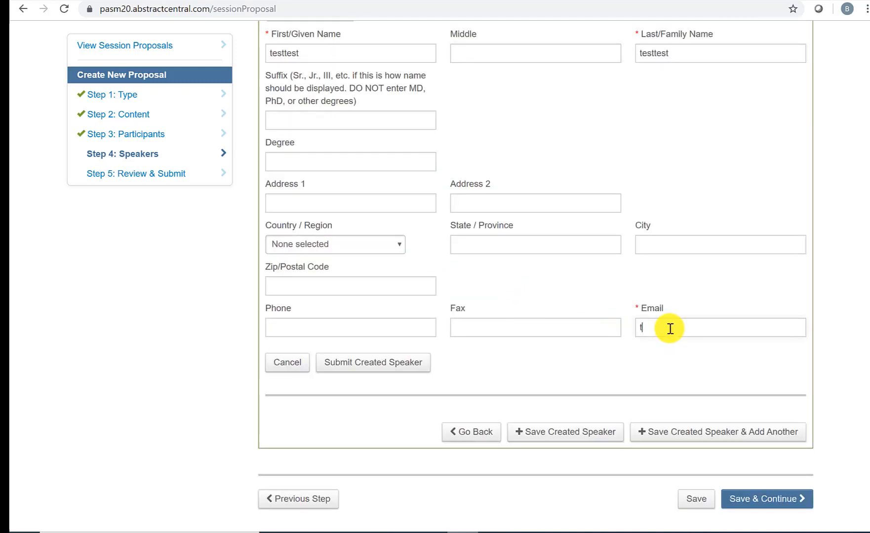
{"action": "type", "text": "esttest@test.com"}
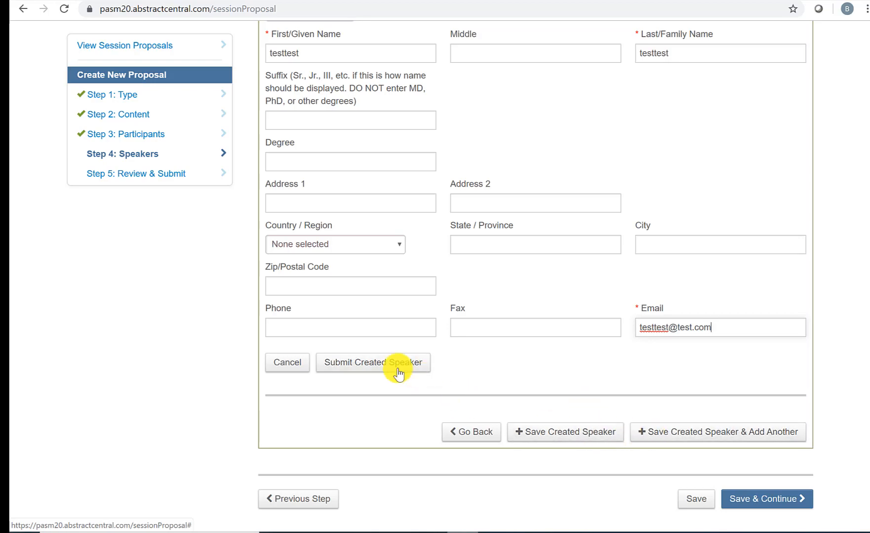
{"action": "left_click", "coordinate": [399, 374]}
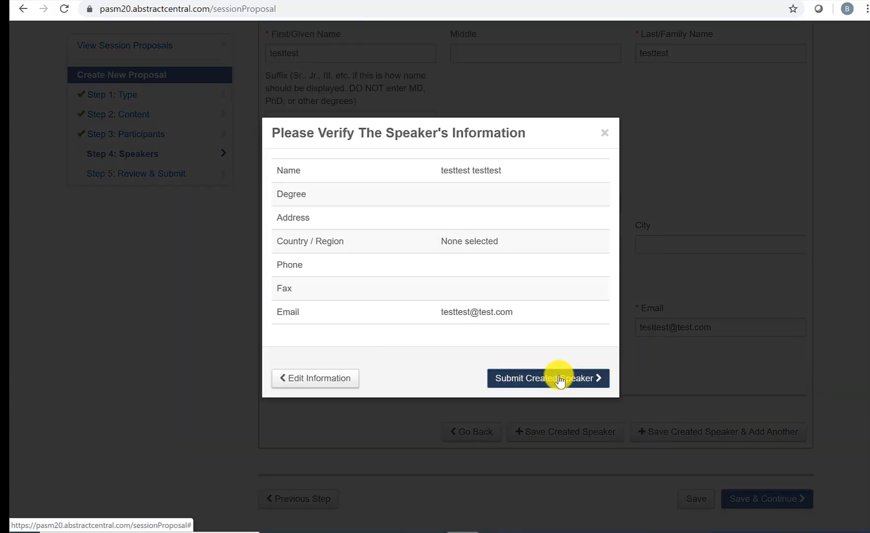
{"action": "left_click", "coordinate": [560, 379]}
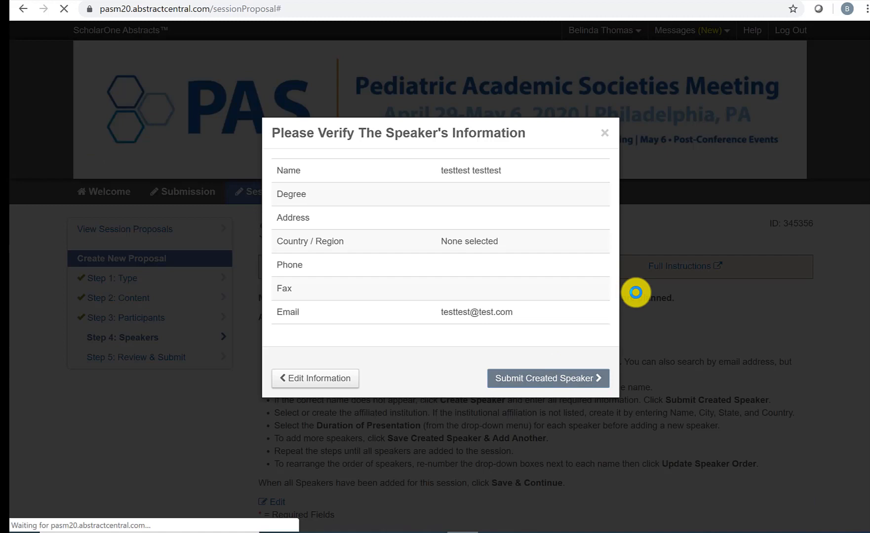
{"action": "scroll", "coordinate": [636, 292], "scroll_direction": "down", "scroll_amount": 10}
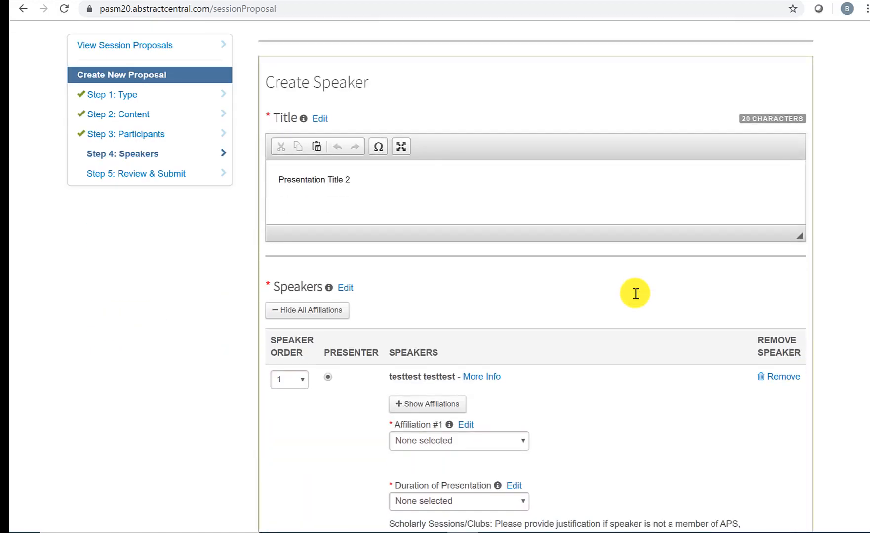
{"action": "scroll", "coordinate": [635, 293], "scroll_direction": "down", "scroll_amount": 4}
Step: Create the institution 'testtest' in City, Alabama, United States as the speaker's affiliation
{"action": "left_click", "coordinate": [508, 259]}
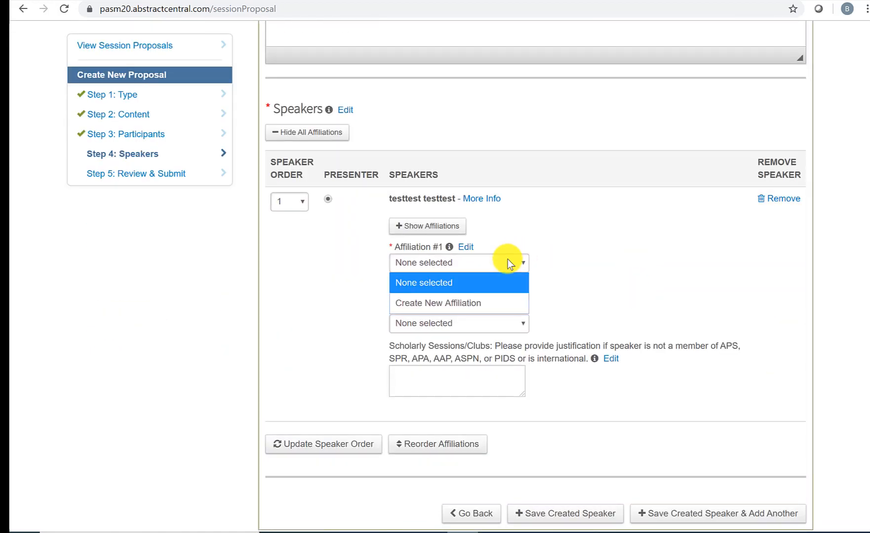
{"action": "left_click", "coordinate": [488, 306]}
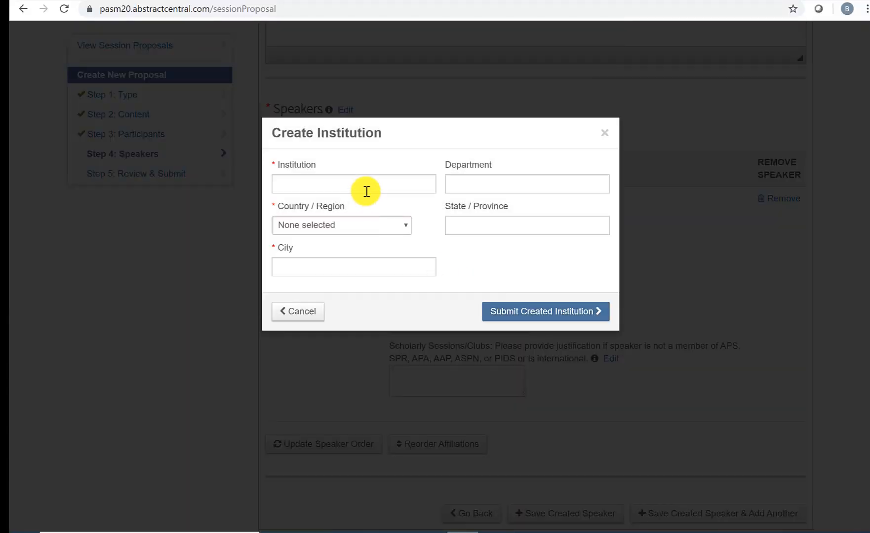
{"action": "left_click", "coordinate": [365, 183]}
{"action": "type", "text": "testtest"}
{"action": "left_click", "coordinate": [363, 225]}
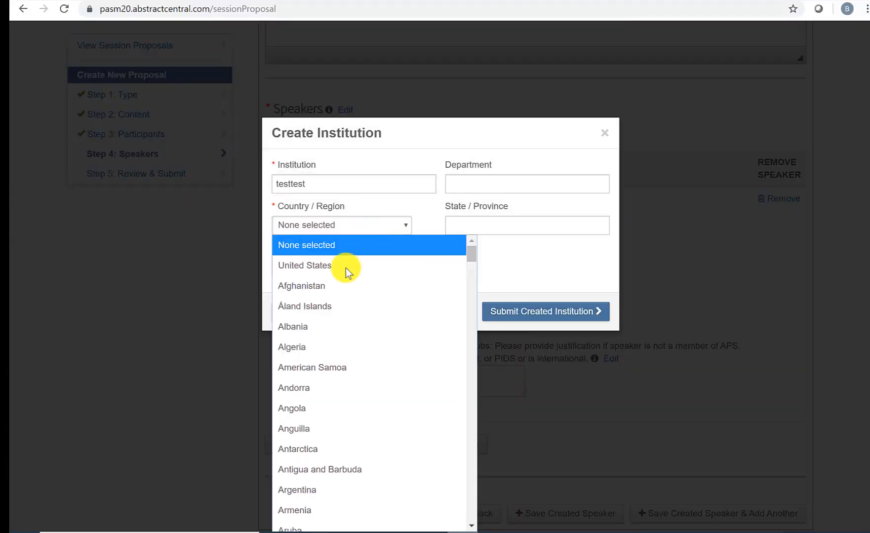
{"action": "left_click", "coordinate": [346, 268]}
{"action": "left_click", "coordinate": [460, 225]}
{"action": "left_click", "coordinate": [464, 267]}
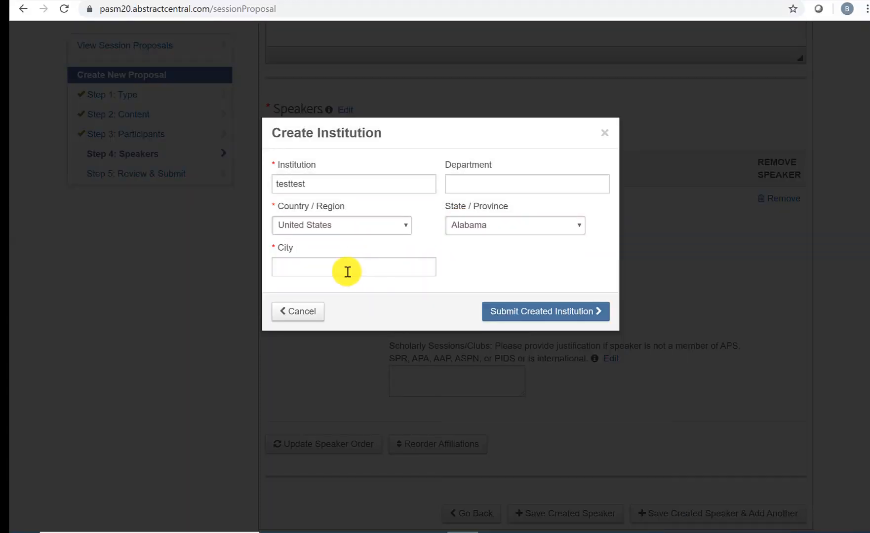
{"action": "left_click", "coordinate": [348, 272]}
{"action": "type", "text": "City"}
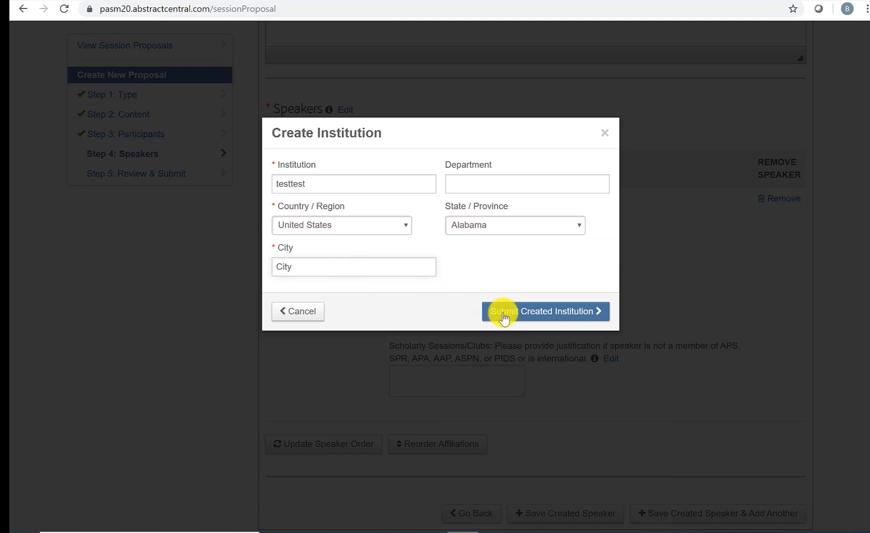
{"action": "left_click", "coordinate": [504, 315]}
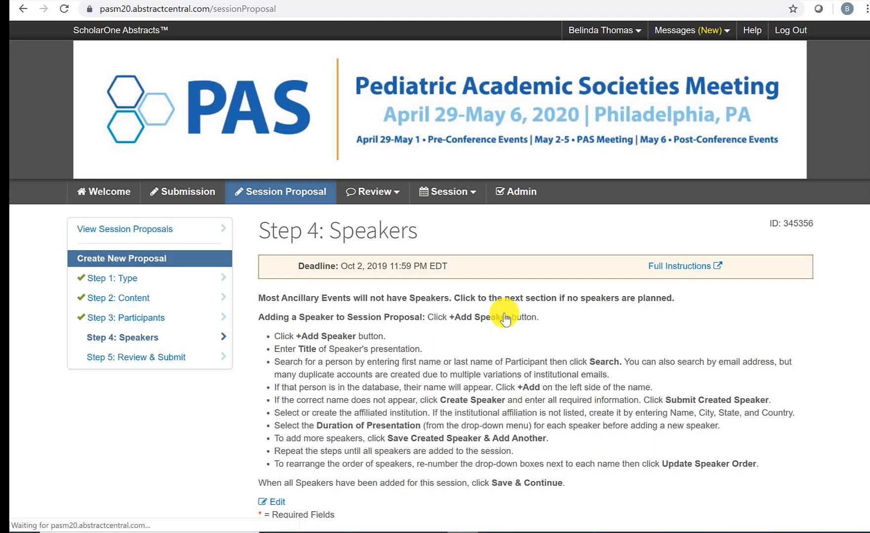
Step: Give the second speaker a 15-minute presentation duration and save the speaker
{"action": "scroll", "coordinate": [505, 316], "scroll_direction": "down", "scroll_amount": 20}
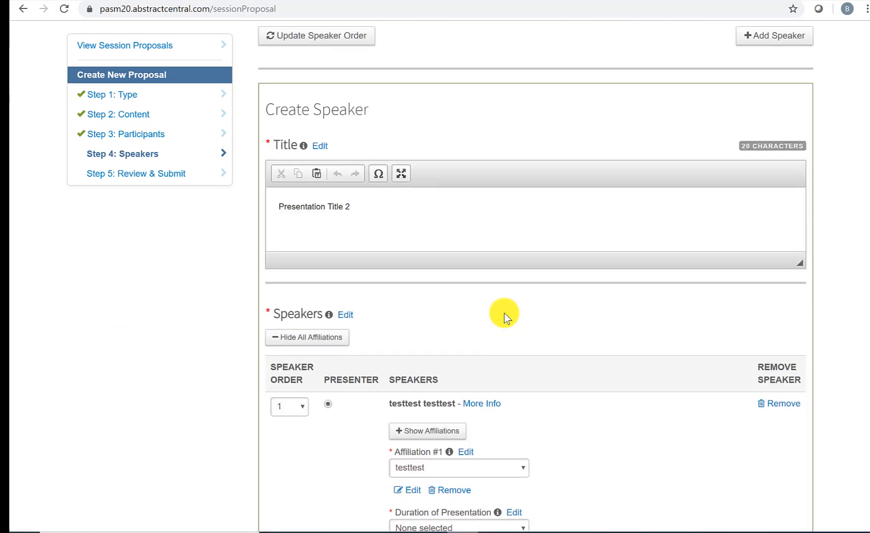
{"action": "scroll", "coordinate": [504, 313], "scroll_direction": "up", "scroll_amount": 3}
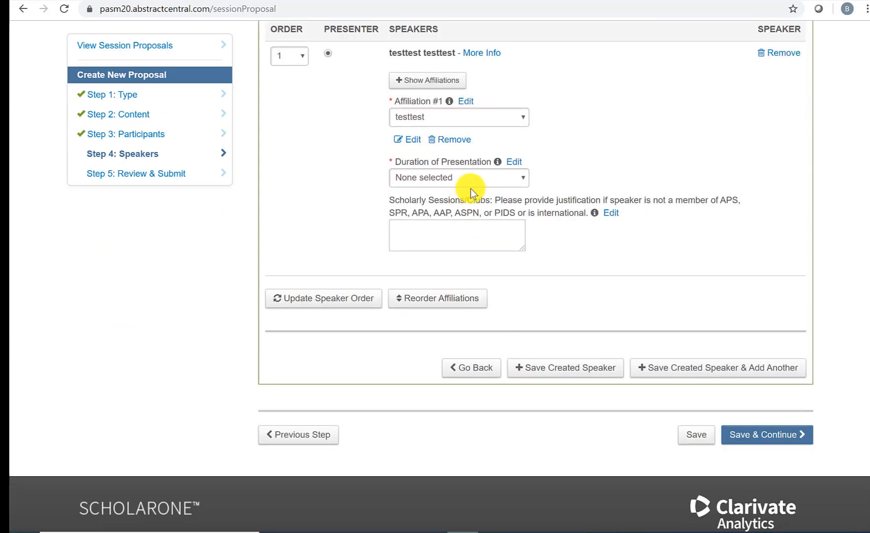
{"action": "left_click", "coordinate": [473, 183]}
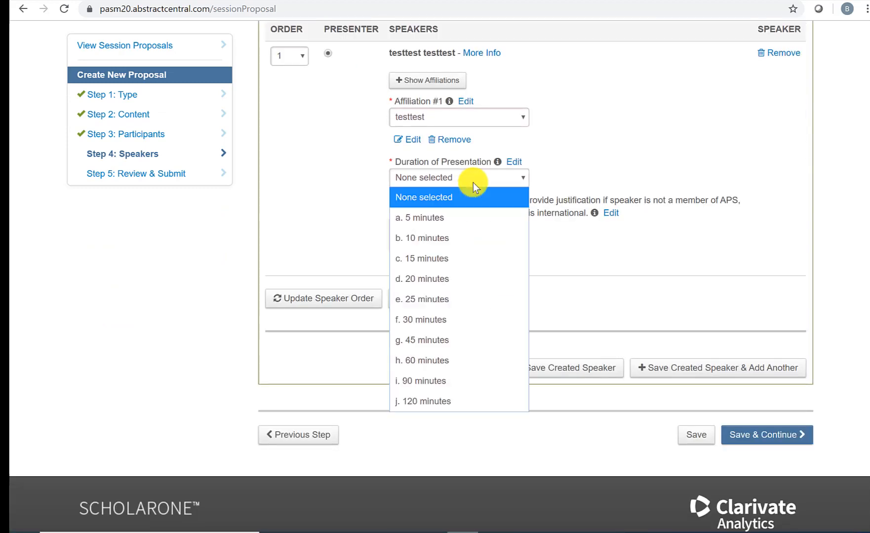
{"action": "left_click", "coordinate": [461, 253]}
{"action": "left_click", "coordinate": [460, 246]}
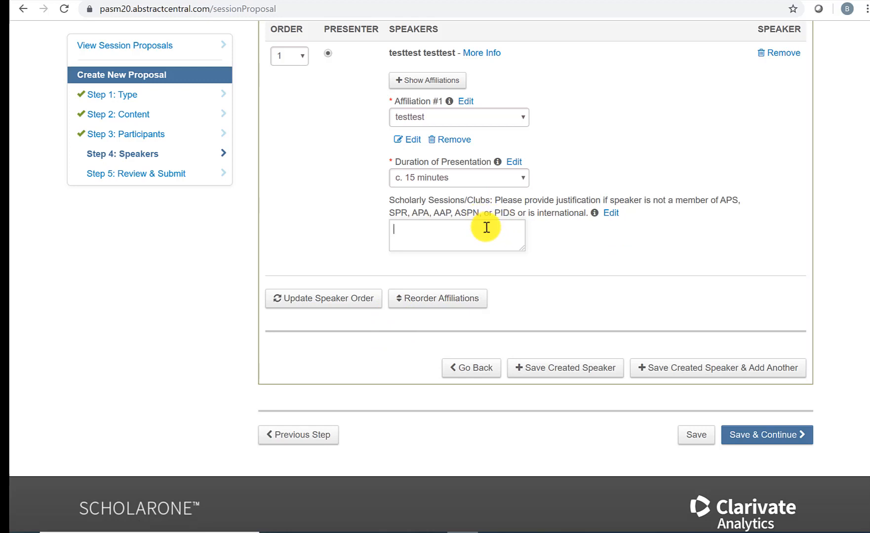
{"action": "left_click", "coordinate": [555, 368]}
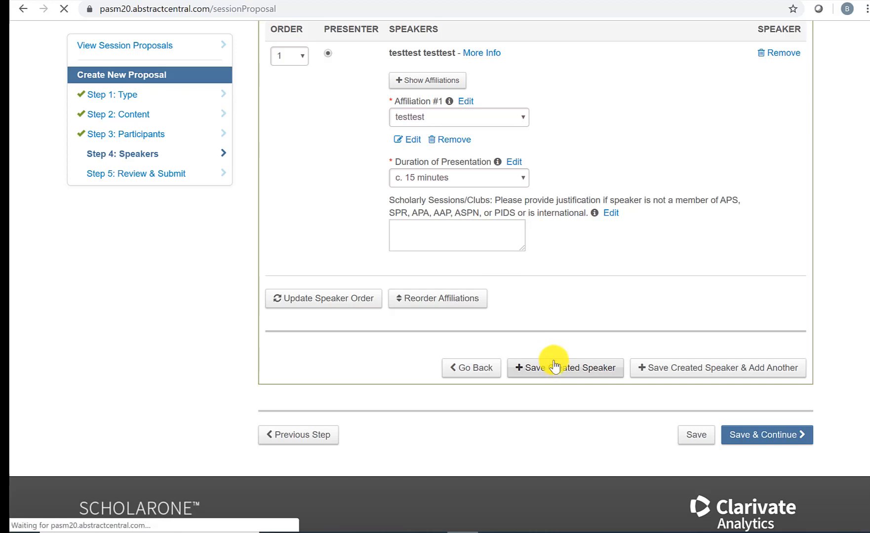
{"action": "scroll", "coordinate": [550, 301], "scroll_direction": "down", "scroll_amount": 10}
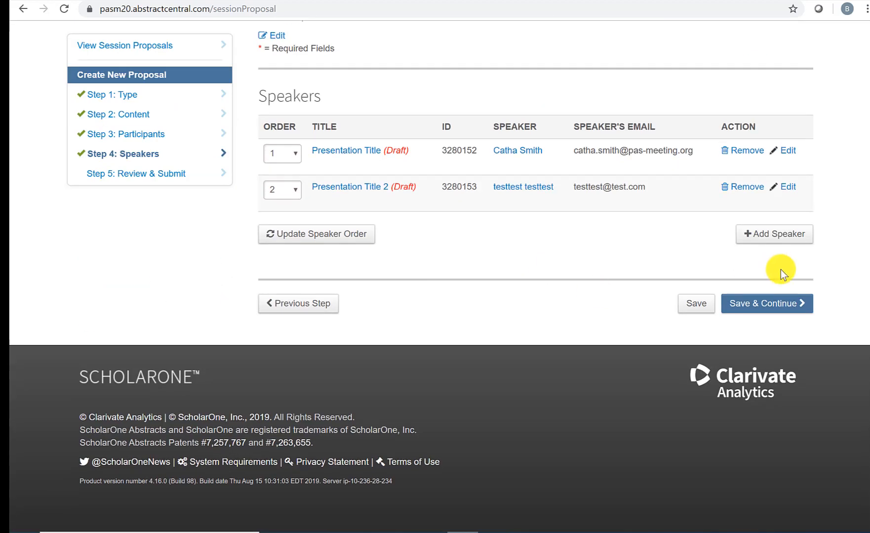
Step: Save the Speakers step, review the Step 5 summary, and submit the session proposal
{"action": "left_click", "coordinate": [781, 304]}
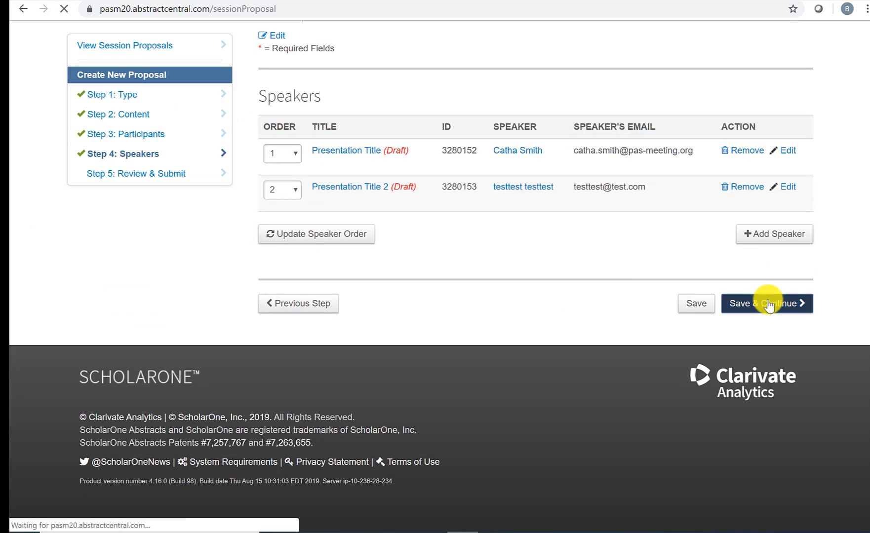
{"action": "scroll", "coordinate": [612, 279], "scroll_direction": "down", "scroll_amount": 3}
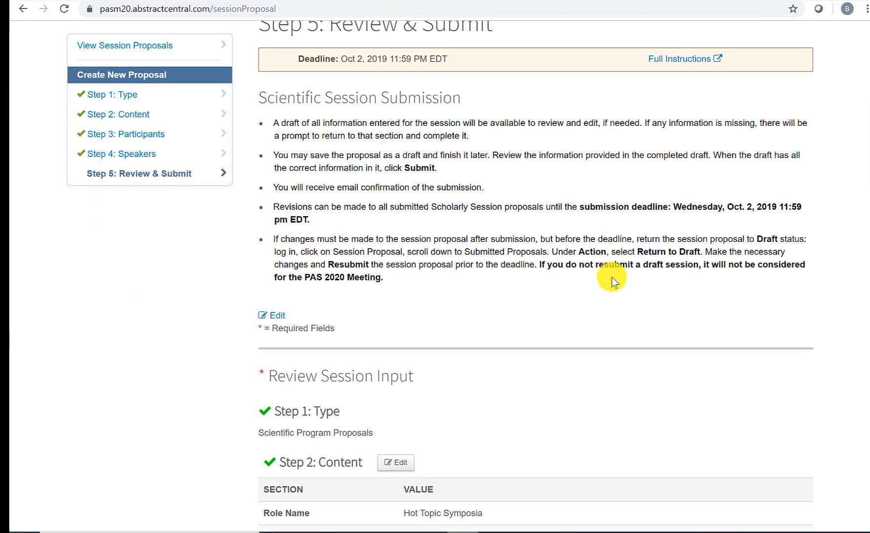
{"action": "scroll", "coordinate": [612, 279], "scroll_direction": "down", "scroll_amount": 5}
{"action": "scroll", "coordinate": [612, 278], "scroll_direction": "down", "scroll_amount": 2}
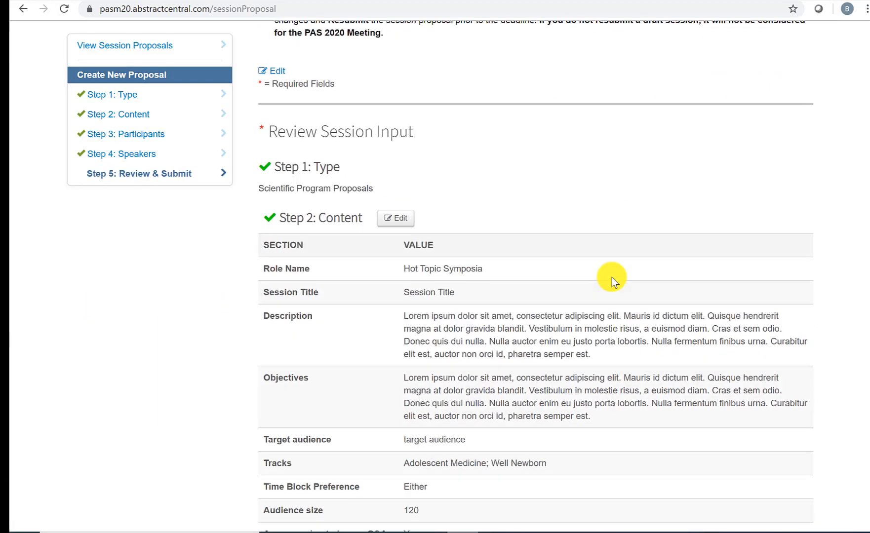
{"action": "scroll", "coordinate": [533, 193], "scroll_direction": "down", "scroll_amount": 7}
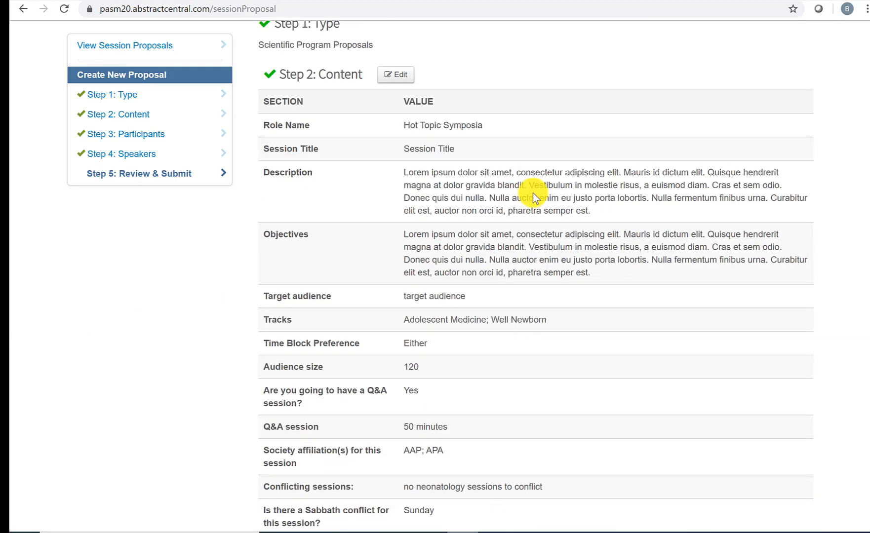
{"action": "scroll", "coordinate": [533, 193], "scroll_direction": "down", "scroll_amount": 5}
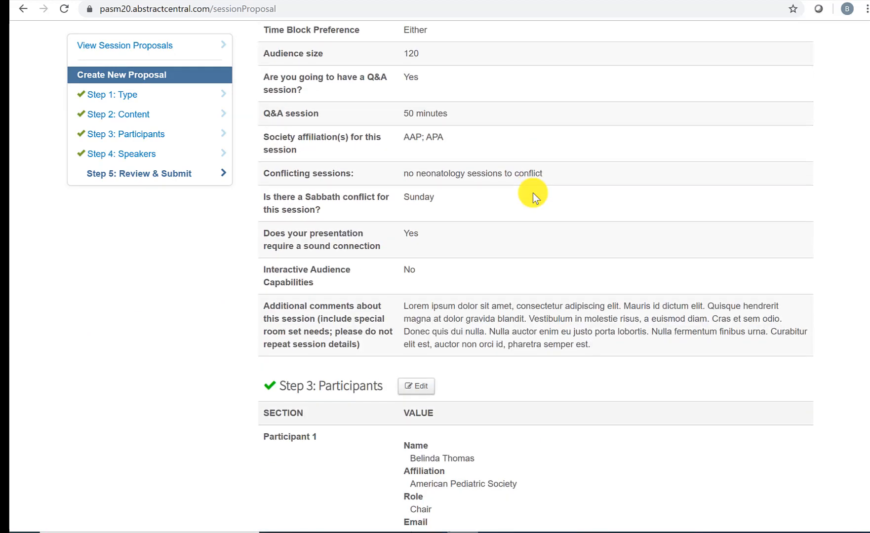
{"action": "scroll", "coordinate": [533, 193], "scroll_direction": "down", "scroll_amount": 9}
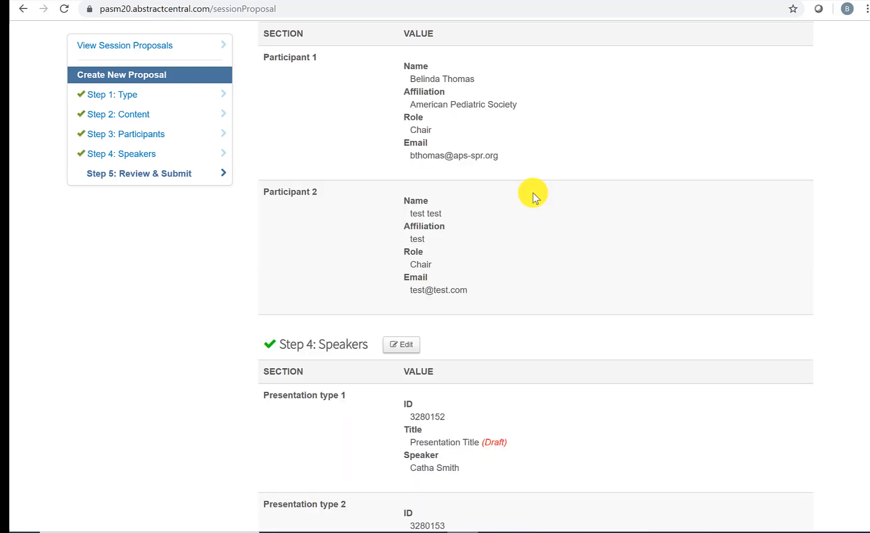
{"action": "scroll", "coordinate": [533, 193], "scroll_direction": "down", "scroll_amount": 1}
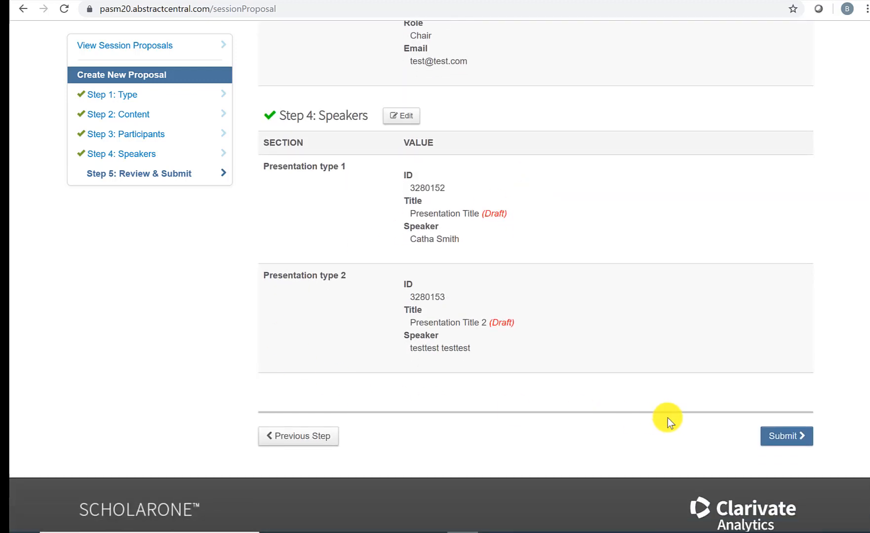
{"action": "left_click", "coordinate": [769, 437]}
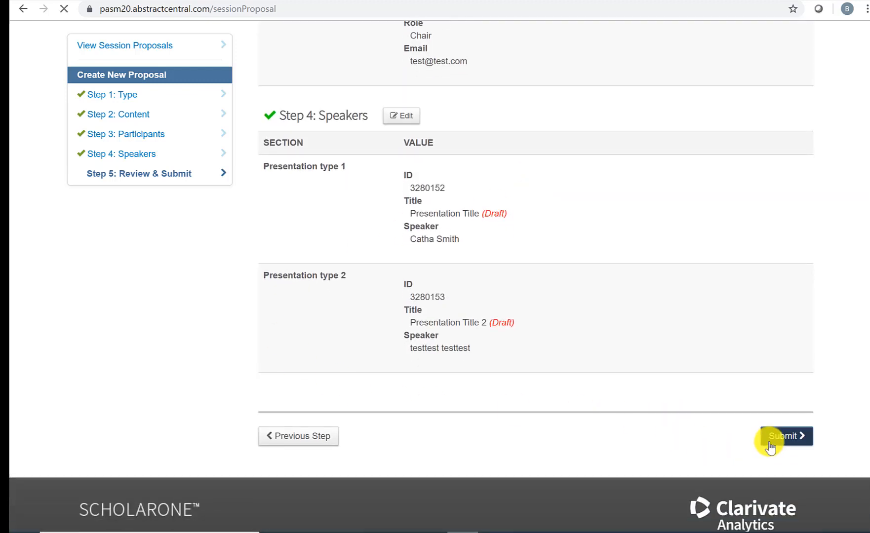
{"action": "scroll", "coordinate": [559, 298], "scroll_direction": "down", "scroll_amount": 5}
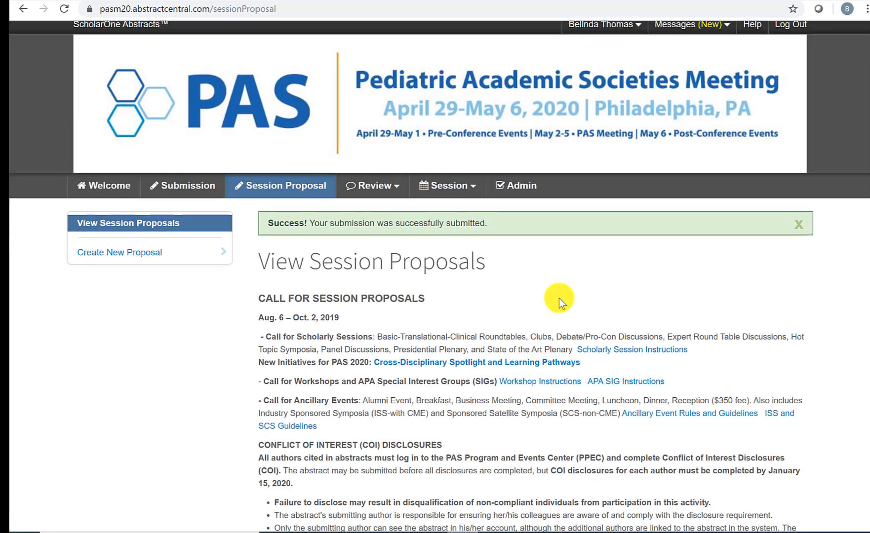
{"action": "scroll", "coordinate": [560, 299], "scroll_direction": "down", "scroll_amount": 3}
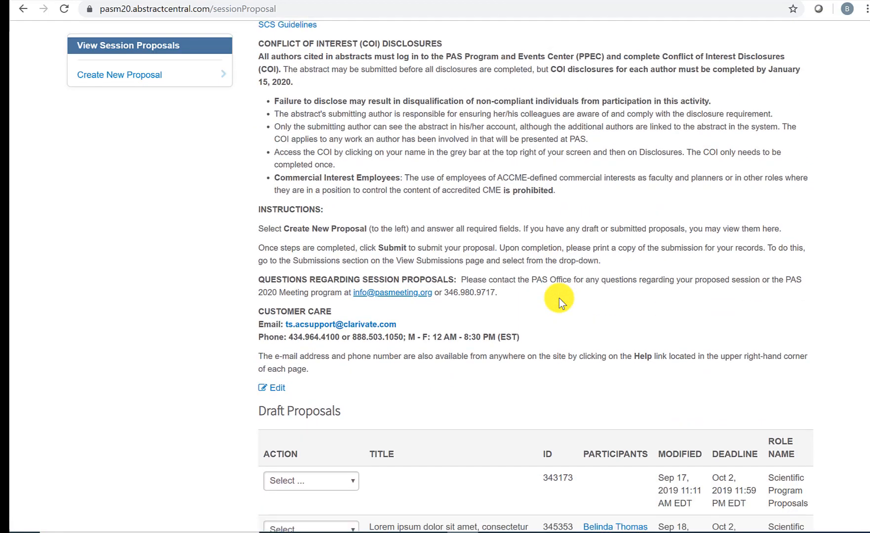
{"action": "scroll", "coordinate": [570, 200], "scroll_direction": "down", "scroll_amount": 3}
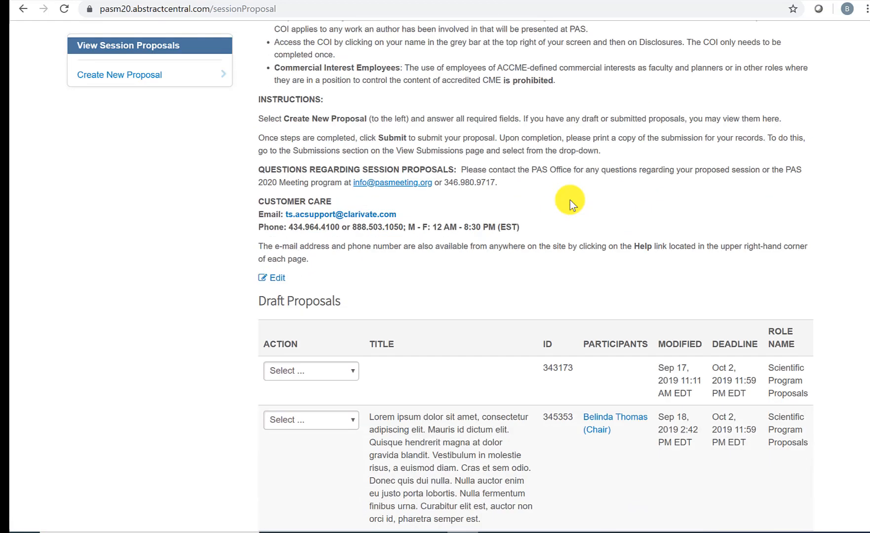
{"action": "scroll", "coordinate": [570, 200], "scroll_direction": "down", "scroll_amount": 7}
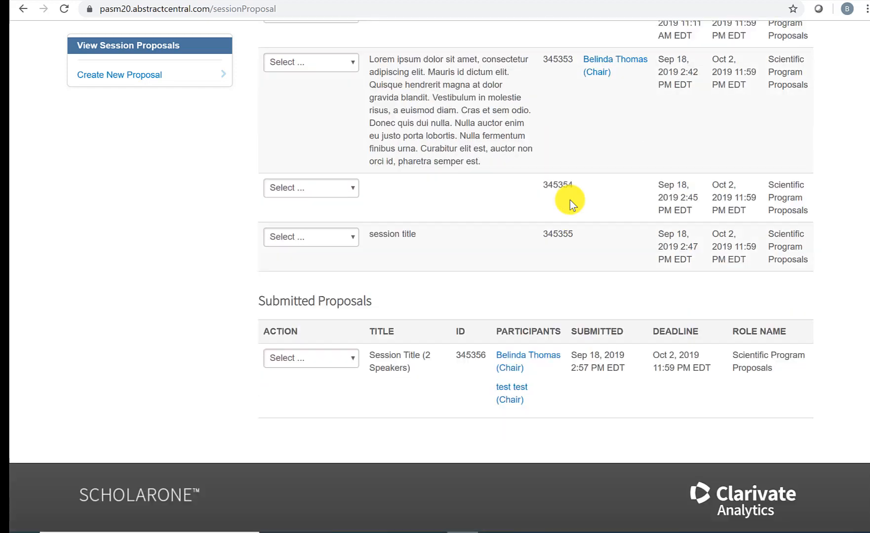
{"action": "scroll", "coordinate": [570, 200], "scroll_direction": "up", "scroll_amount": 3}
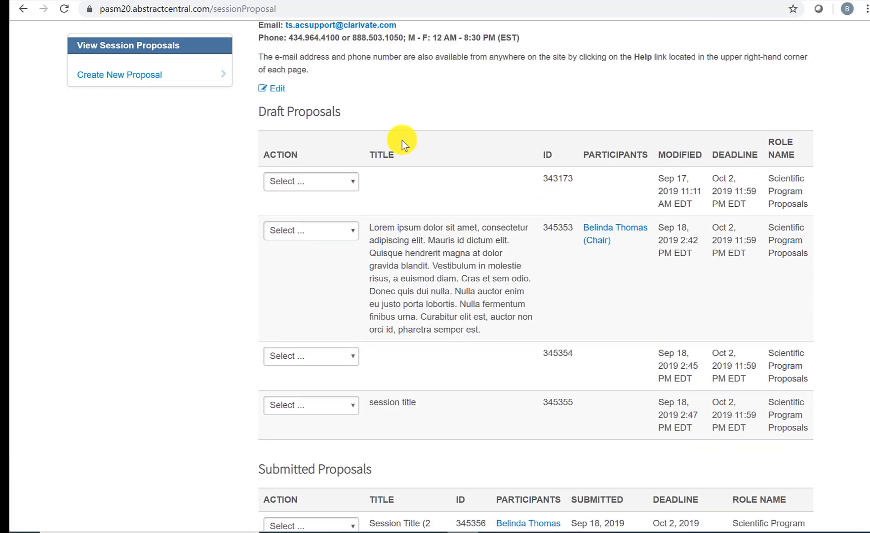
{"action": "left_click", "coordinate": [344, 182]}
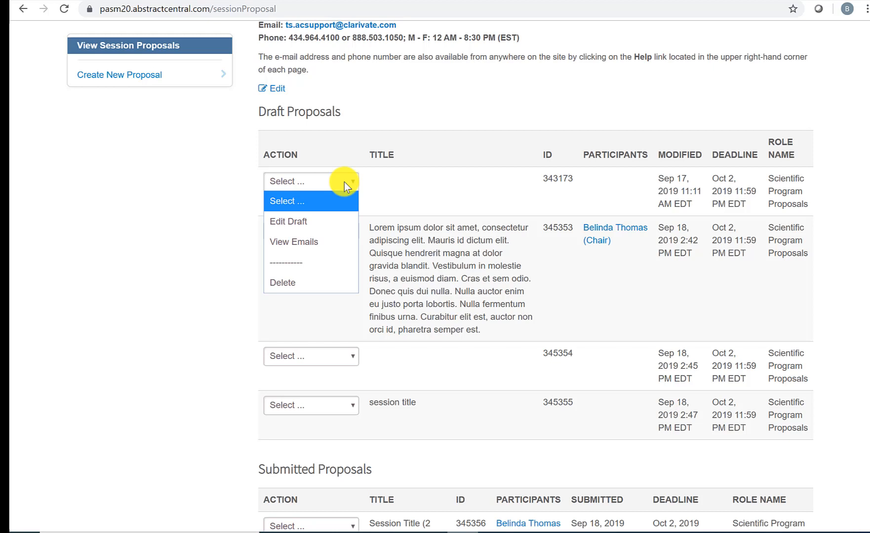
{"action": "left_click", "coordinate": [520, 200]}
{"action": "left_click", "coordinate": [339, 185]}
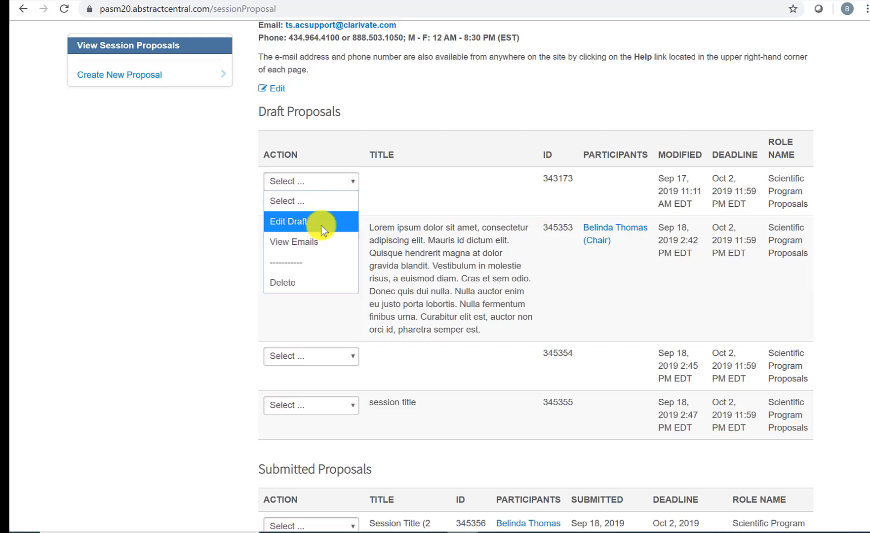
{"action": "left_click", "coordinate": [514, 213]}
{"action": "scroll", "coordinate": [514, 214], "scroll_direction": "down", "scroll_amount": 5}
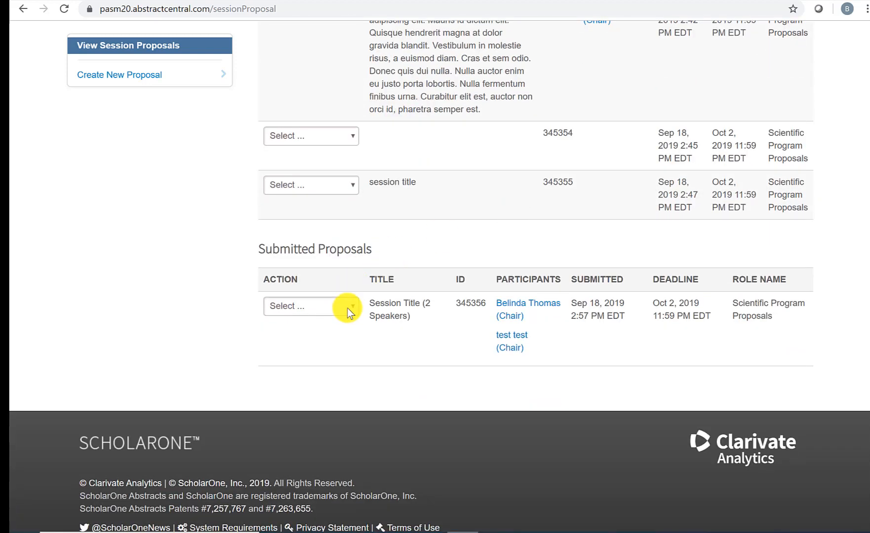
Step: Return the submitted 'Session Title (2 Speakers)' proposal to draft and confirm with Yes
{"action": "left_click", "coordinate": [347, 308]}
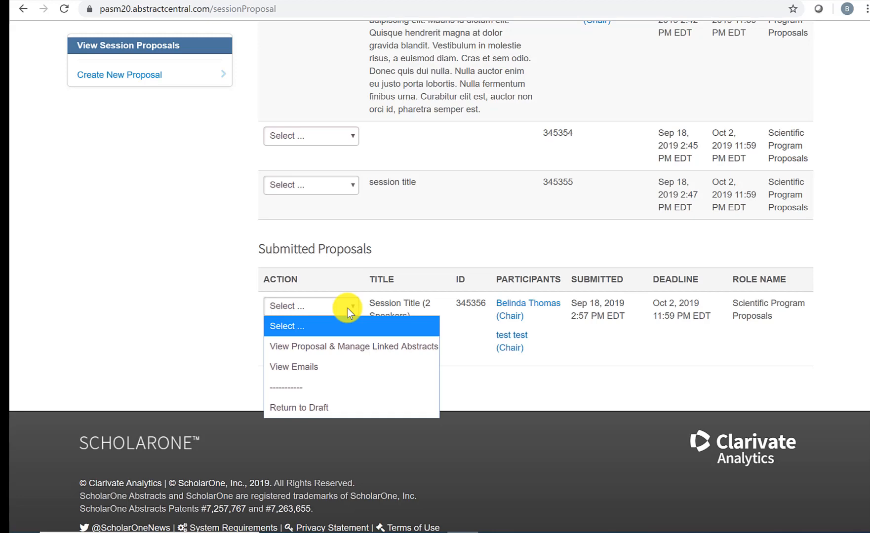
{"action": "left_click", "coordinate": [338, 406]}
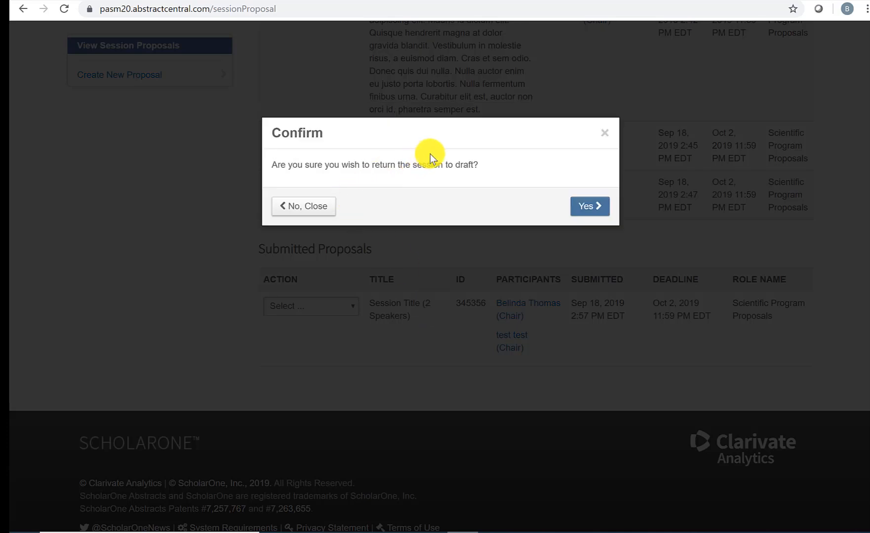
{"action": "left_click", "coordinate": [598, 208]}
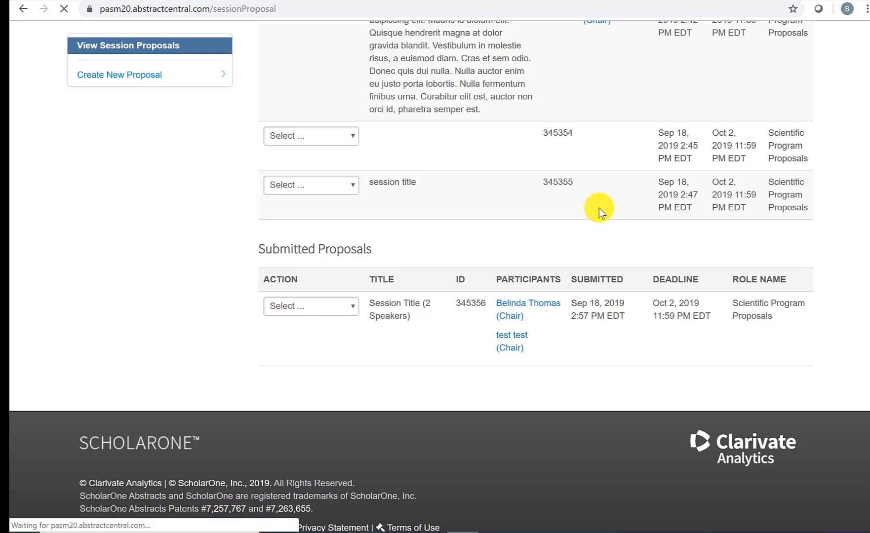
Step: Review the returned 'Session Title (2 Speakers)' proposal on Step 5: Review & Submit and resubmit it
{"action": "scroll", "coordinate": [462, 255], "scroll_direction": "down", "scroll_amount": 4}
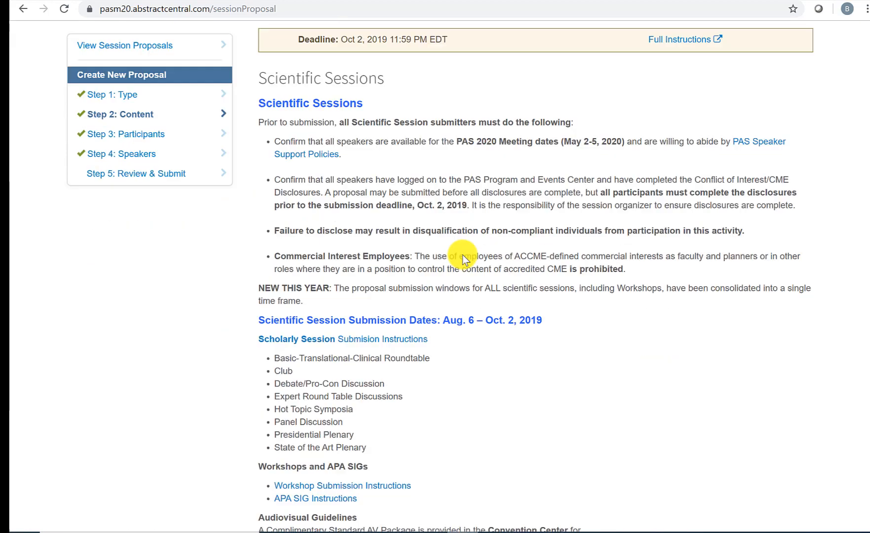
{"action": "scroll", "coordinate": [463, 256], "scroll_direction": "down", "scroll_amount": 10}
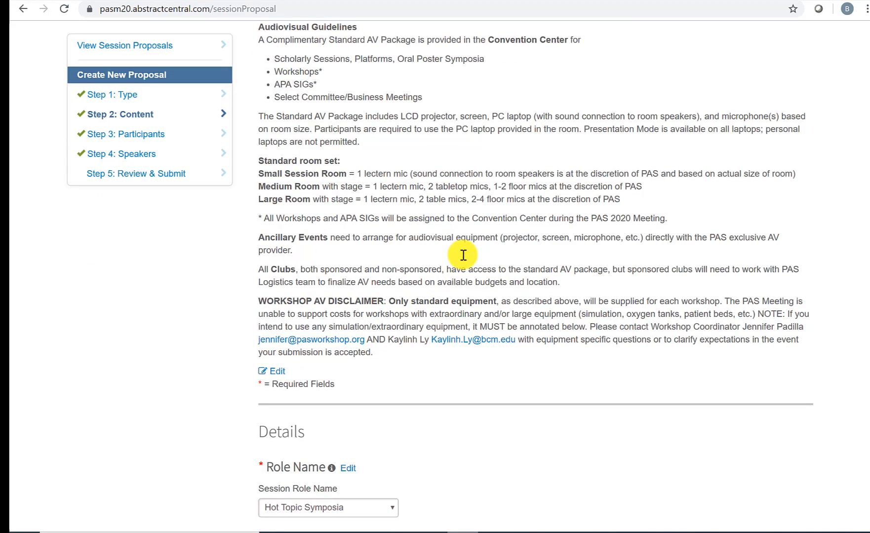
{"action": "scroll", "coordinate": [463, 256], "scroll_direction": "down", "scroll_amount": 4}
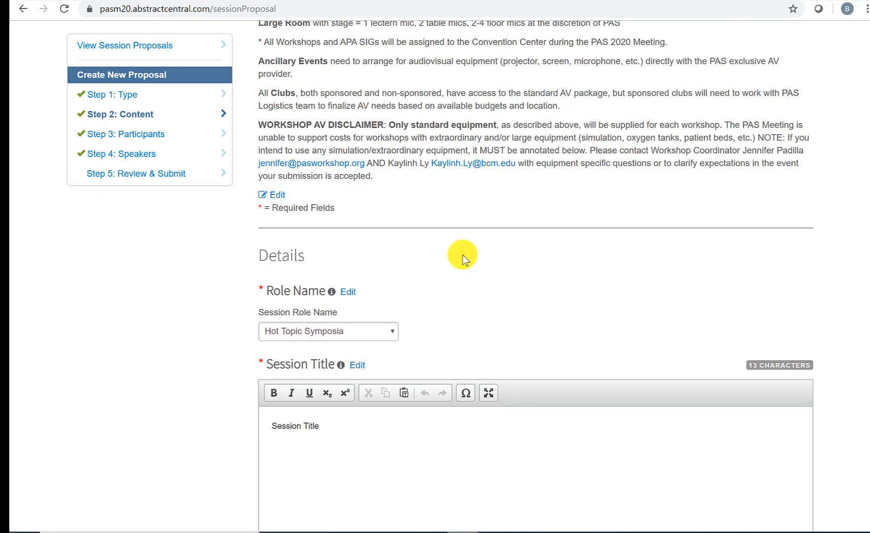
{"action": "scroll", "coordinate": [463, 255], "scroll_direction": "down", "scroll_amount": 8}
{"action": "left_click", "coordinate": [140, 173]}
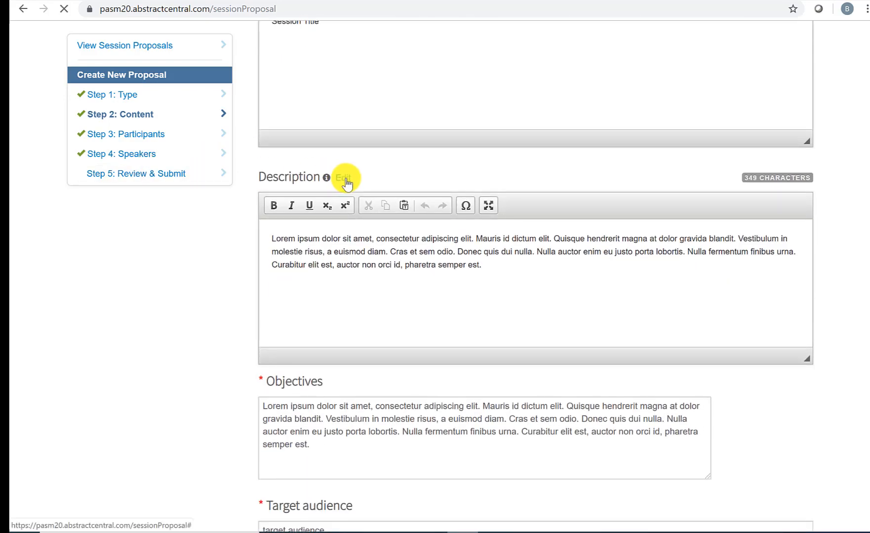
{"action": "scroll", "coordinate": [447, 241], "scroll_direction": "down", "scroll_amount": 20}
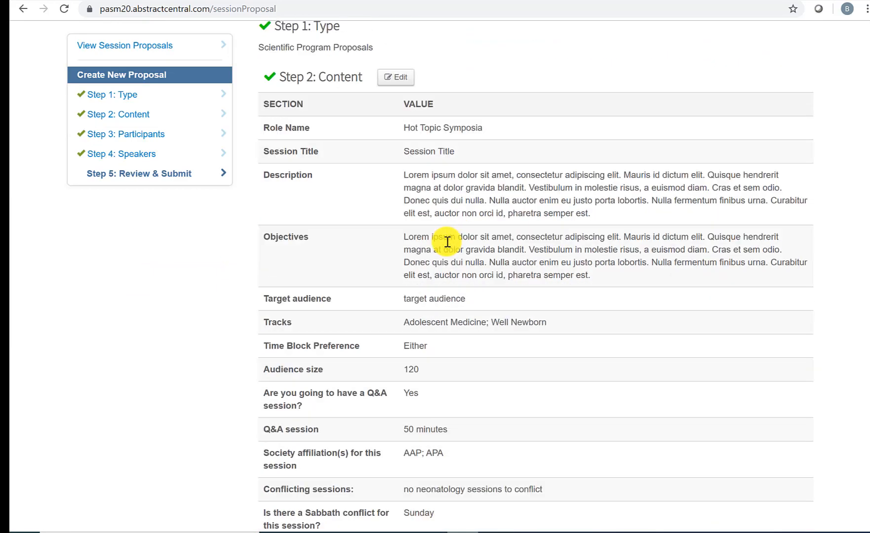
{"action": "scroll", "coordinate": [447, 242], "scroll_direction": "down", "scroll_amount": 10}
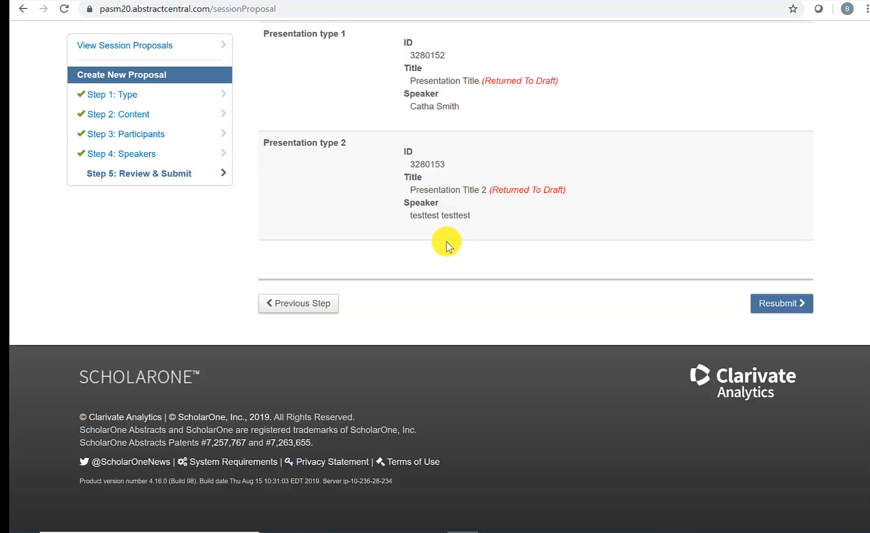
{"action": "left_click", "coordinate": [769, 305]}
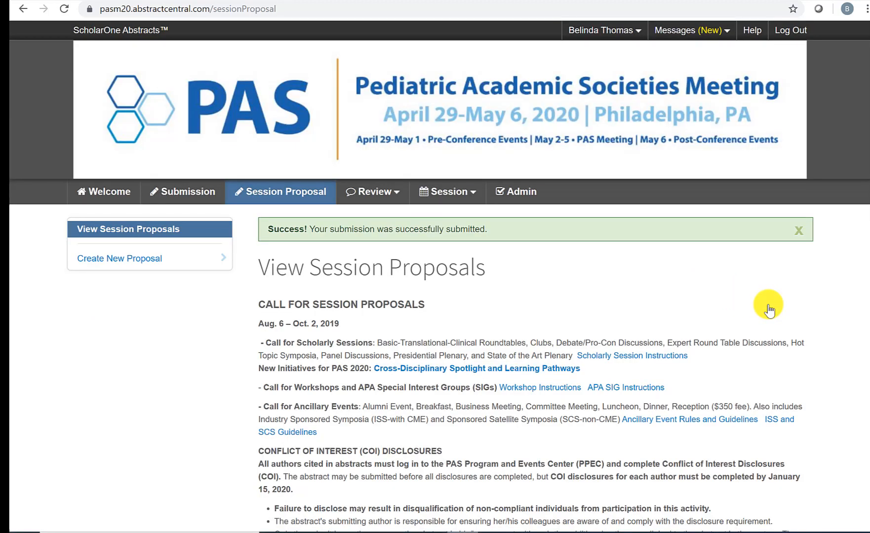